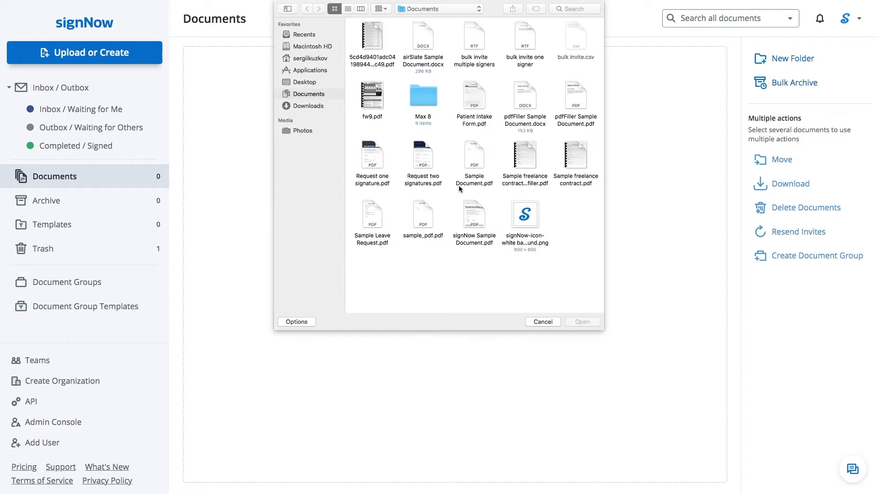
- Pick the Request two signatures PDF in the file dialog to upload it
{"action": "double_click", "coordinate": [426, 184]}
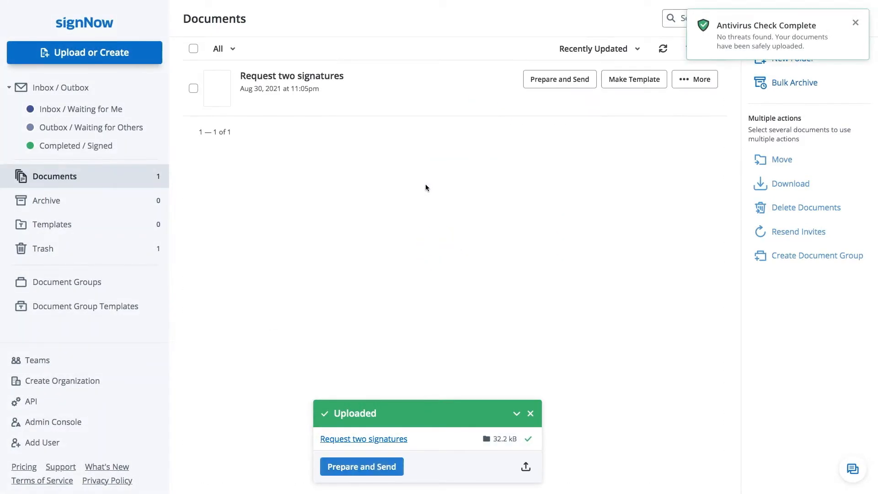
- Start Prepare and Send and enter the first signer's name and suggested e-mail
{"action": "left_click", "coordinate": [383, 475]}
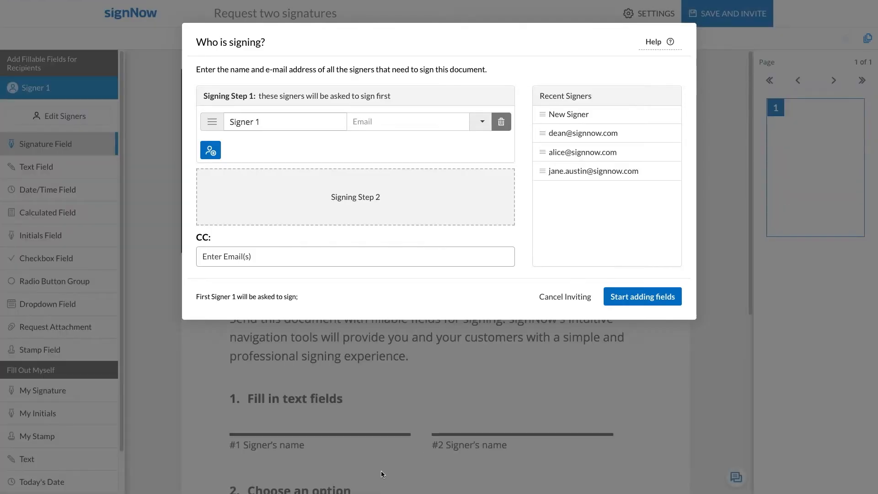
{"action": "triple_click", "coordinate": [313, 123]}
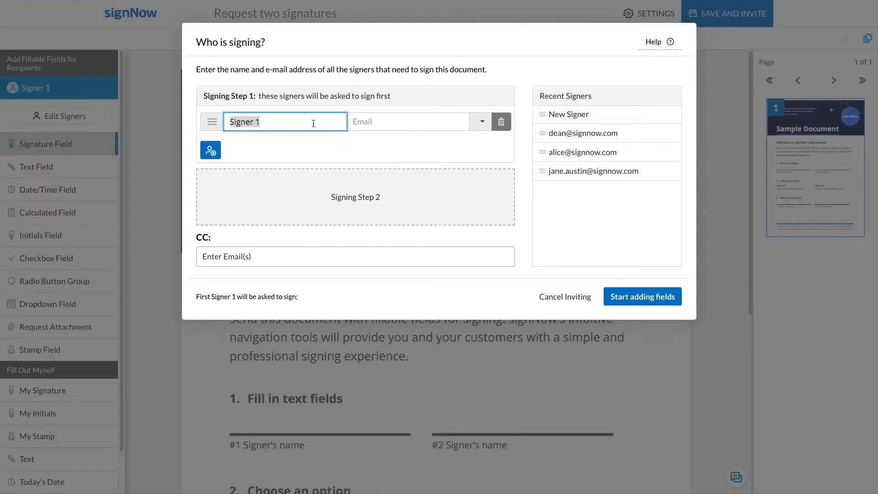
{"action": "type", "text": "Dean"}
{"action": "key", "text": "Tab"}
{"action": "type", "text": "dean"}
{"action": "left_click", "coordinate": [364, 141]}
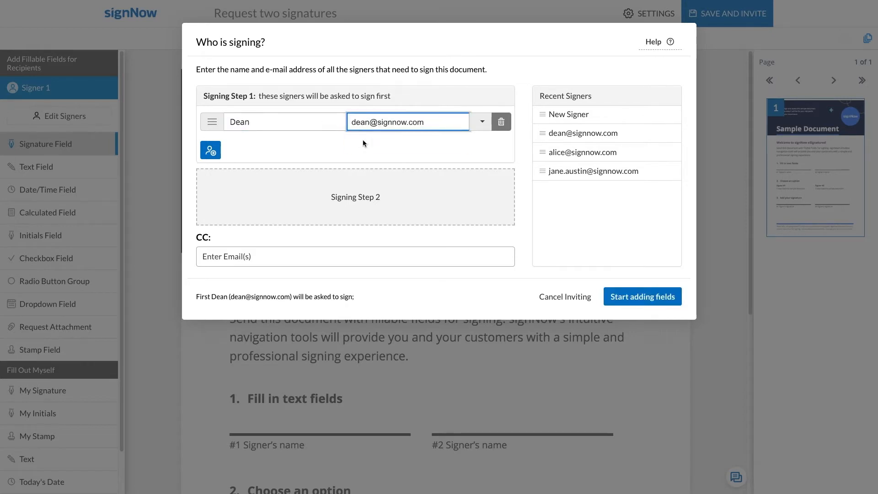
- Add a second signer in Step 2 with their name and suggested e-mail
{"action": "left_click", "coordinate": [360, 187]}
{"action": "left_click", "coordinate": [325, 202]}
{"action": "triple_click", "coordinate": [325, 203]}
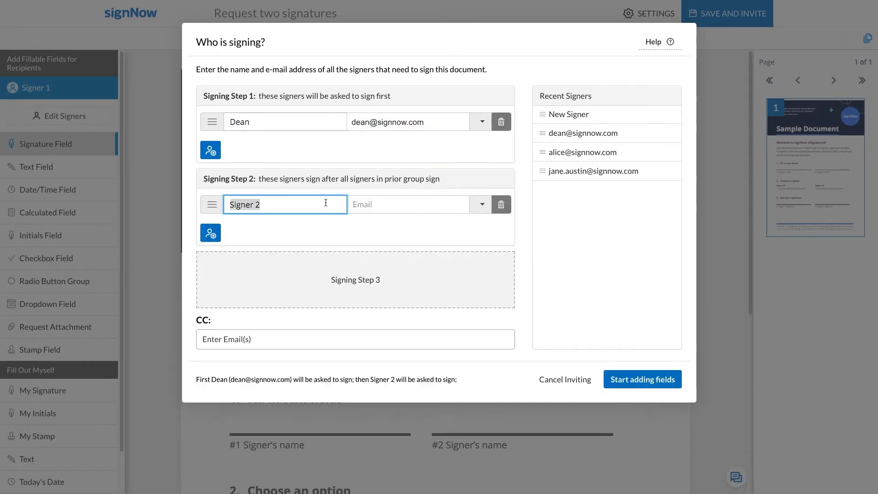
{"action": "type", "text": "Jane"}
{"action": "key", "text": "Tab"}
{"action": "type", "text": "jane"}
{"action": "left_click", "coordinate": [354, 228]}
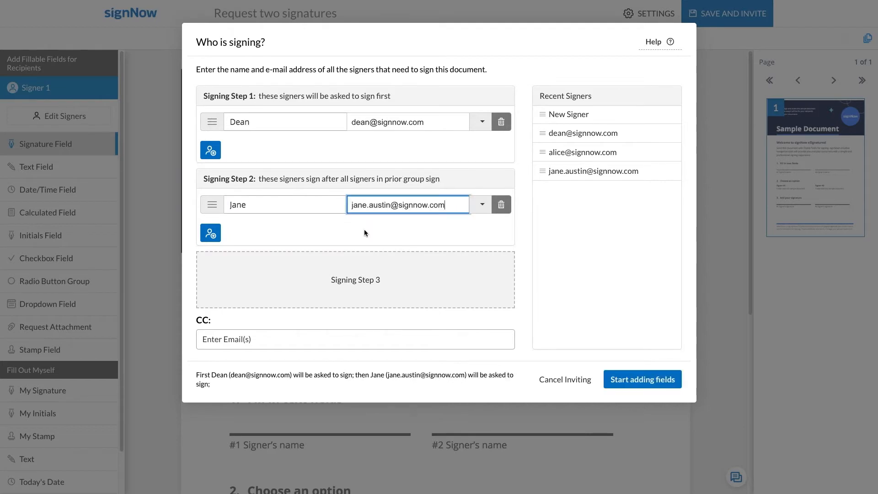
- Add a CC recipient from the suggested address and proceed to field placement
{"action": "left_click", "coordinate": [352, 339]}
{"action": "type", "text": "alice"}
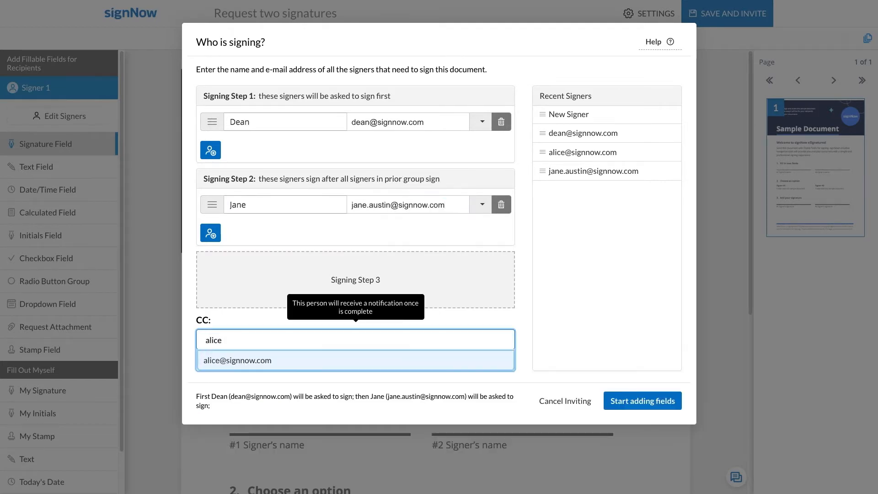
{"action": "left_click", "coordinate": [348, 360]}
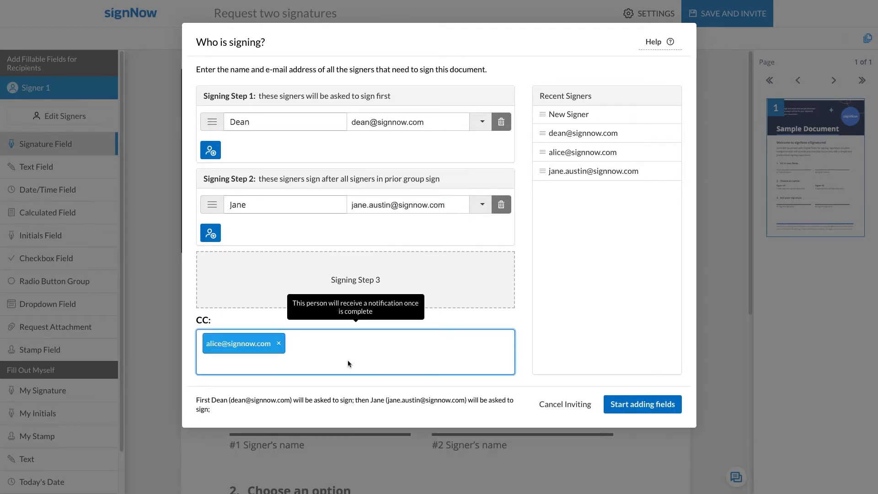
{"action": "left_click", "coordinate": [617, 409]}
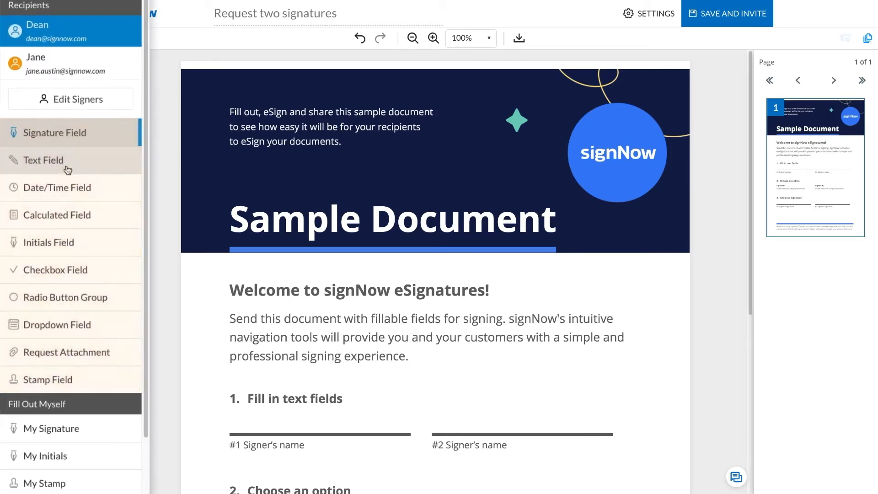
- Place a text field on the #1 and #2 Signer's name lines, one per signer
{"action": "scroll", "coordinate": [108, 190], "scroll_direction": "down", "scroll_amount": 1}
{"action": "scroll", "coordinate": [108, 192], "scroll_direction": "down", "scroll_amount": 1}
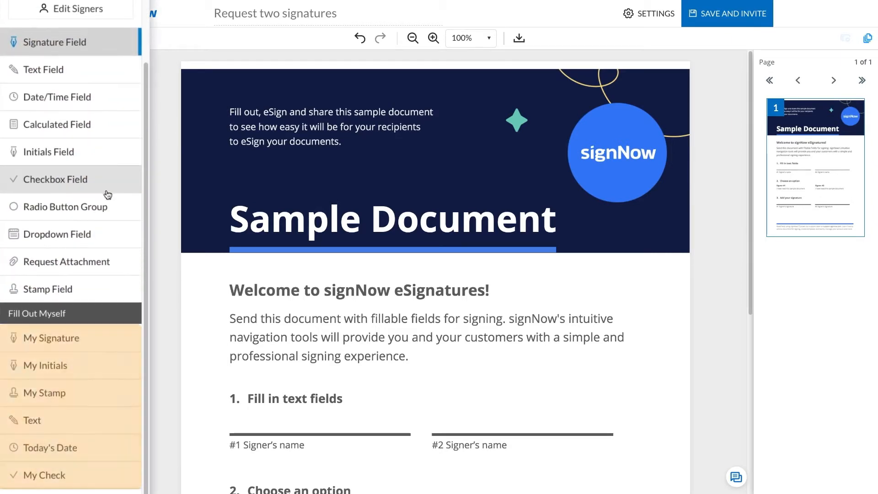
{"action": "scroll", "coordinate": [108, 194], "scroll_direction": "up", "scroll_amount": 2}
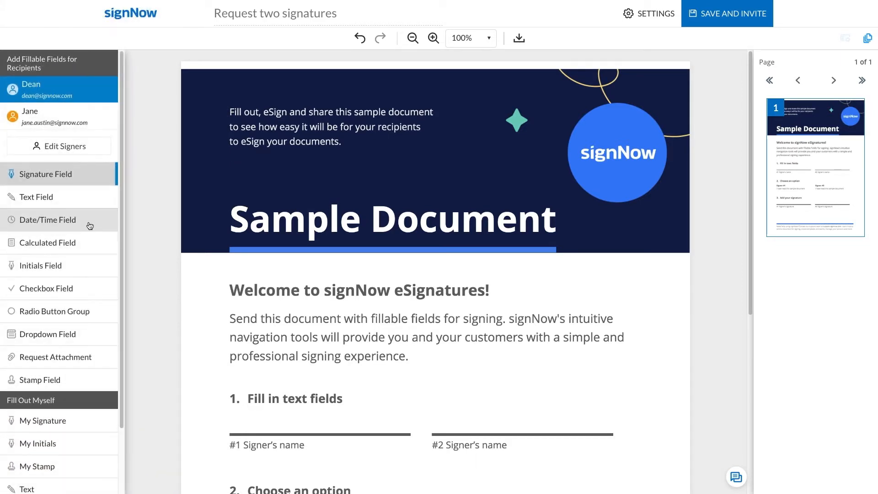
{"action": "left_click", "coordinate": [87, 200]}
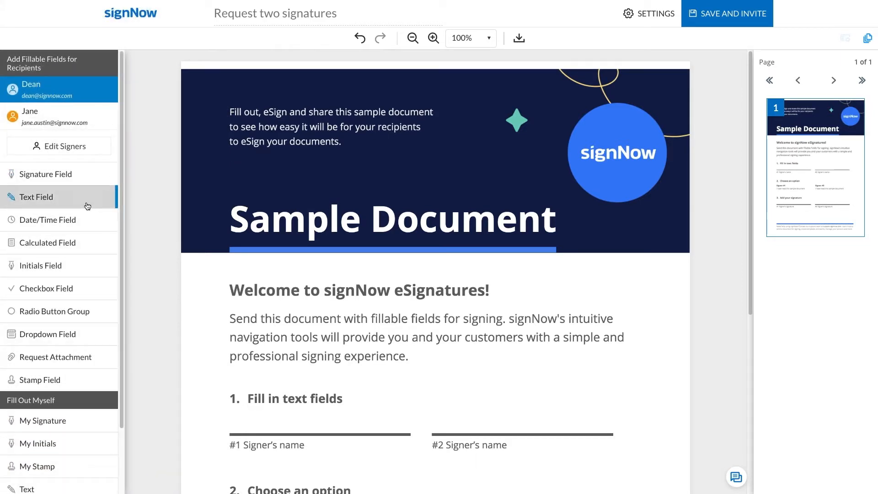
{"action": "left_click", "coordinate": [230, 408]}
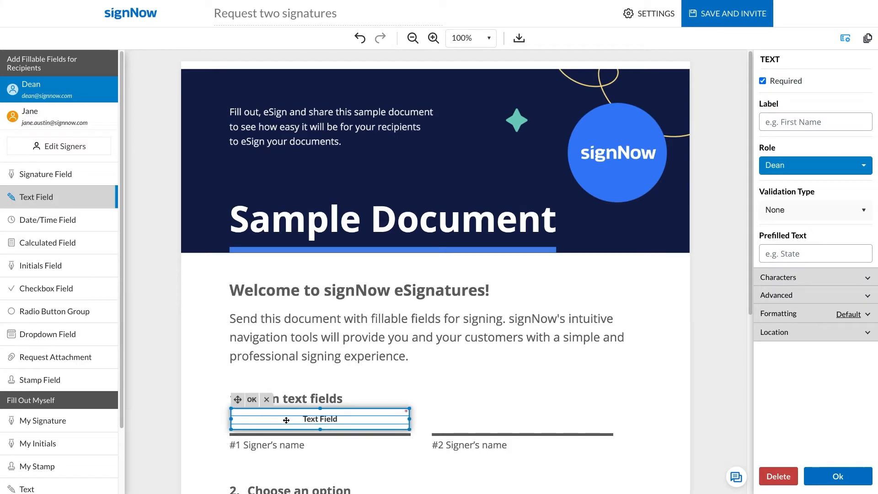
{"action": "left_click", "coordinate": [253, 401]}
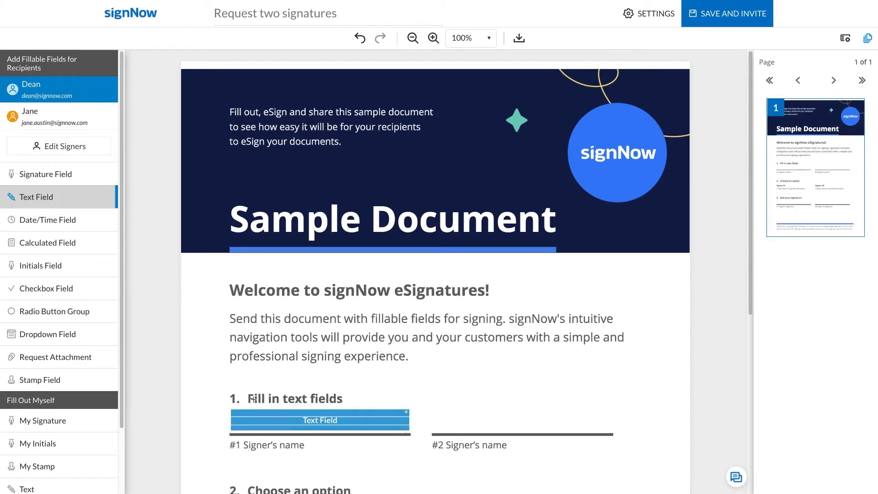
{"action": "left_click", "coordinate": [84, 122]}
{"action": "left_click", "coordinate": [429, 408]}
{"action": "left_click", "coordinate": [455, 399]}
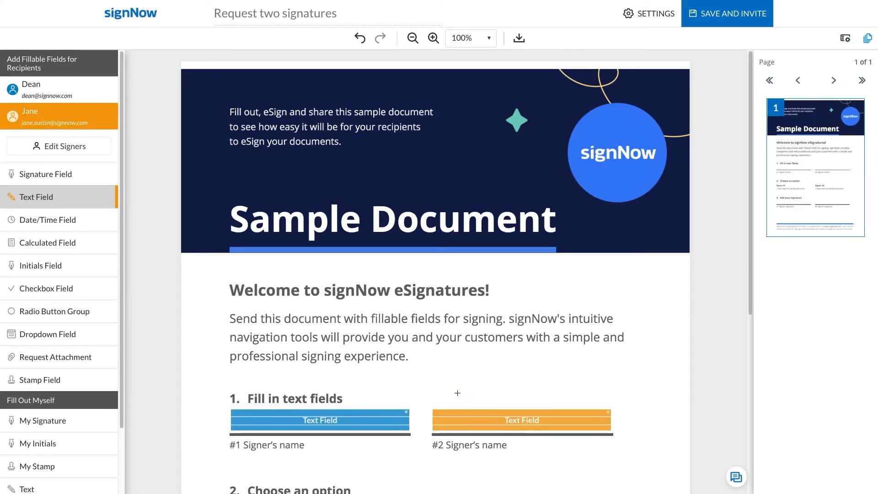
- Add a checkbox beside each signer's 'I have read this sample document' statement, enlarging the second
{"action": "scroll", "coordinate": [456, 395], "scroll_direction": "down", "scroll_amount": 5}
{"action": "left_click", "coordinate": [83, 289]}
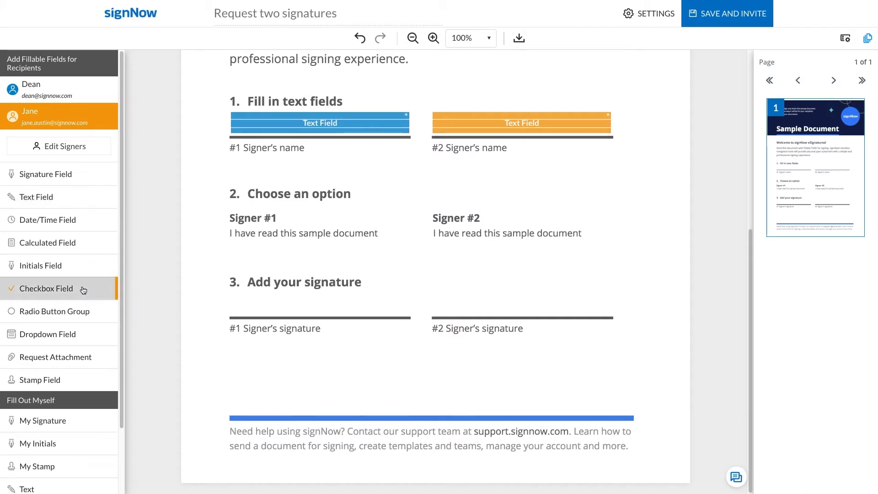
{"action": "left_click", "coordinate": [587, 211]}
{"action": "left_click_drag", "start_coordinate": [608, 232], "coordinate": [615, 238]}
{"action": "left_click", "coordinate": [608, 202]}
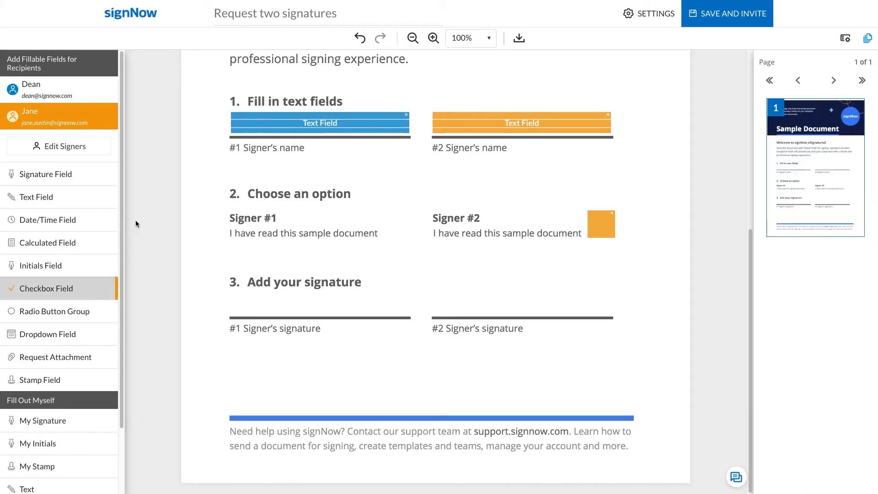
{"action": "left_click", "coordinate": [61, 87]}
{"action": "left_click", "coordinate": [382, 210]}
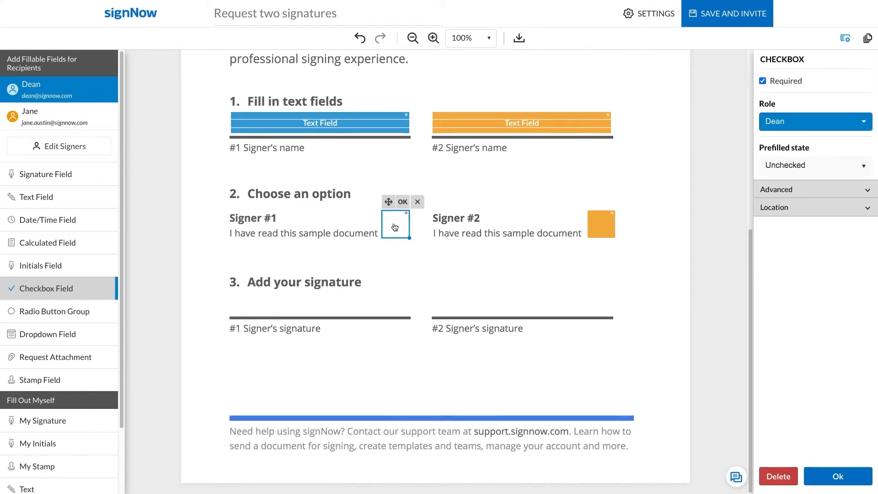
{"action": "left_click", "coordinate": [402, 201]}
{"action": "left_click", "coordinate": [88, 185]}
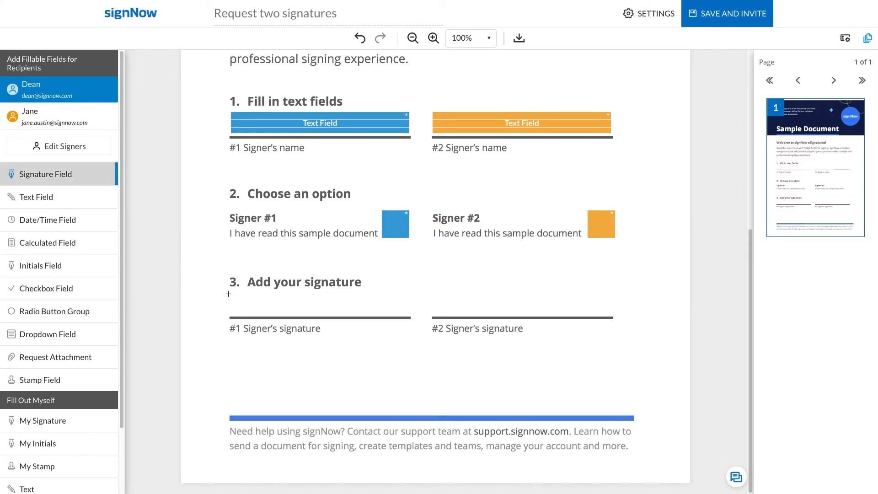
- Put signature fields on the #1 and #2 Signer's signature lines for the matching signers
{"action": "left_click", "coordinate": [228, 293]}
{"action": "left_click", "coordinate": [251, 284]}
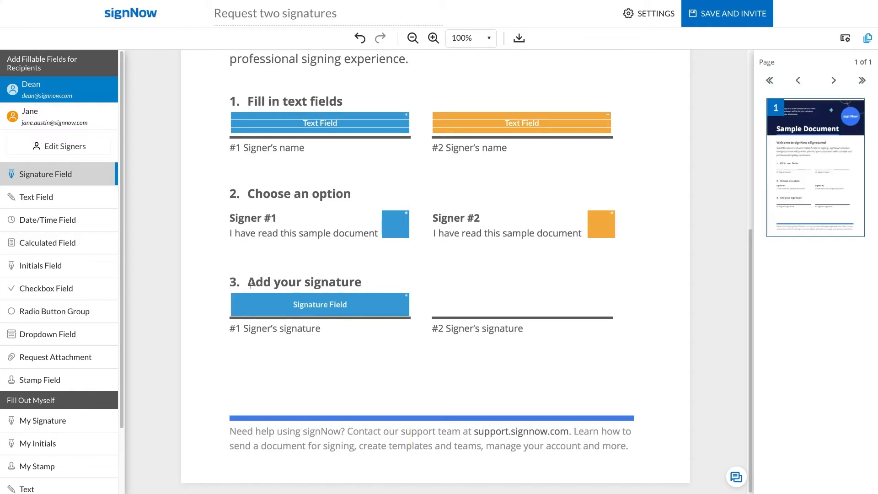
{"action": "left_click", "coordinate": [112, 118]}
{"action": "left_click", "coordinate": [433, 293]}
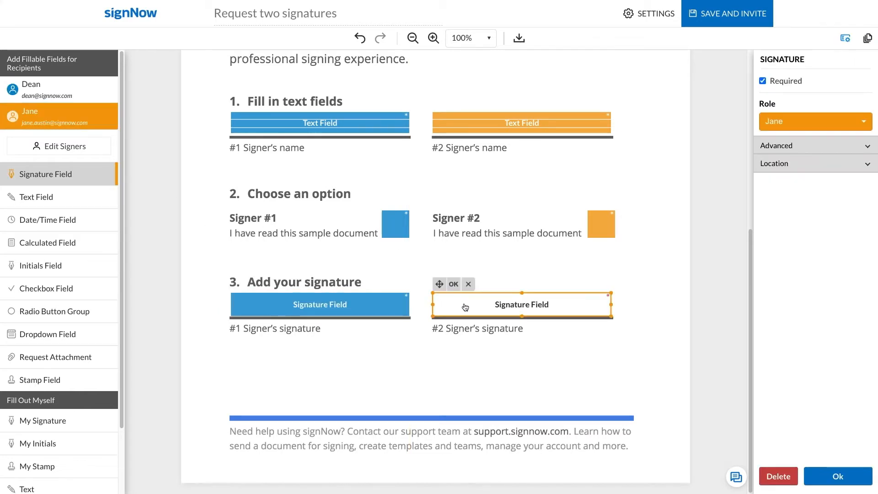
{"action": "left_click", "coordinate": [453, 285]}
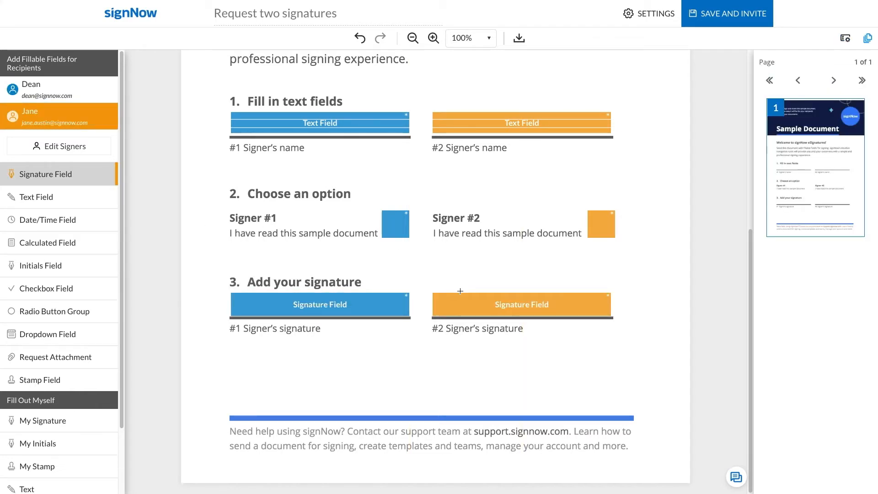
- Review #2 Signer's name field settings, toggling Required and keeping validation at None
{"action": "left_click", "coordinate": [521, 123]}
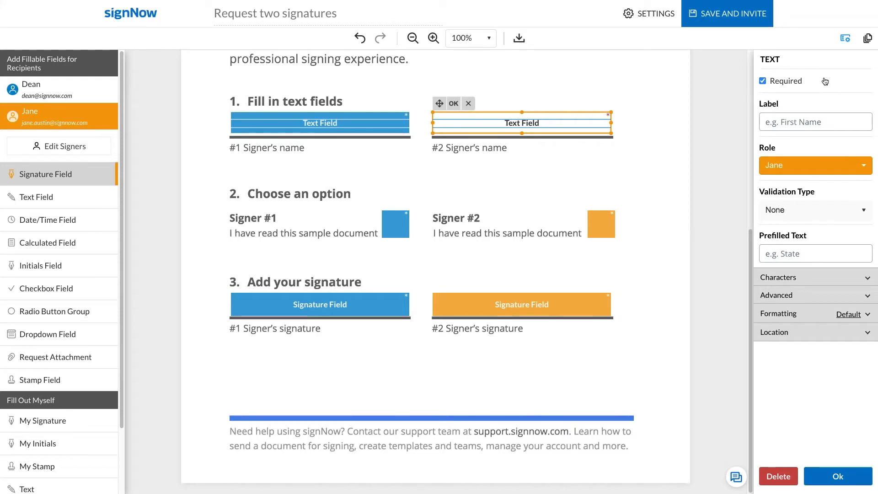
{"action": "left_click", "coordinate": [825, 81]}
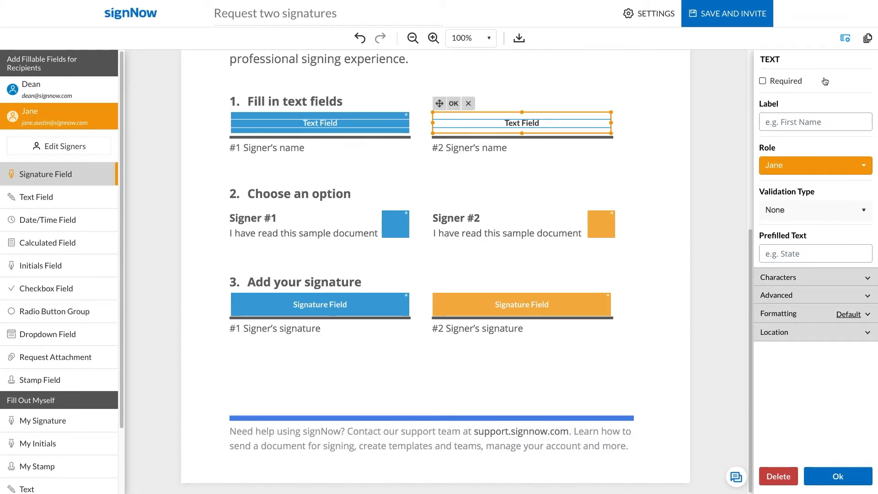
{"action": "left_click", "coordinate": [813, 209]}
{"action": "left_click", "coordinate": [814, 210]}
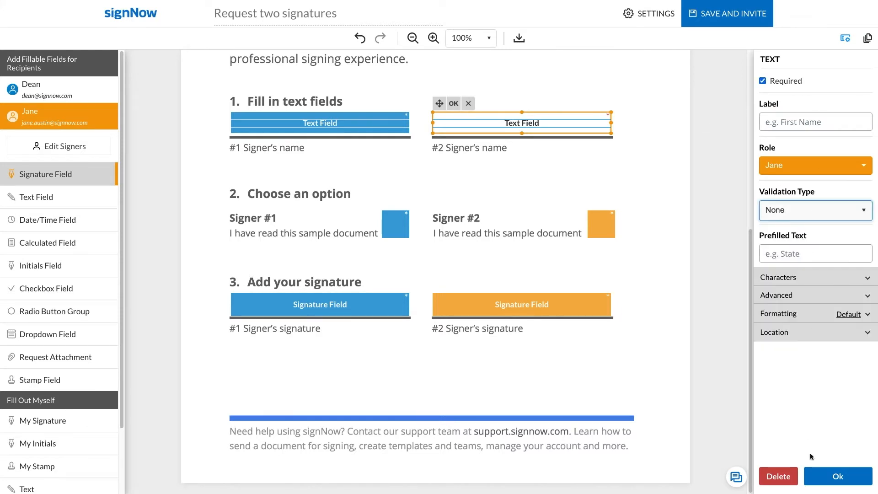
{"action": "left_click", "coordinate": [819, 478]}
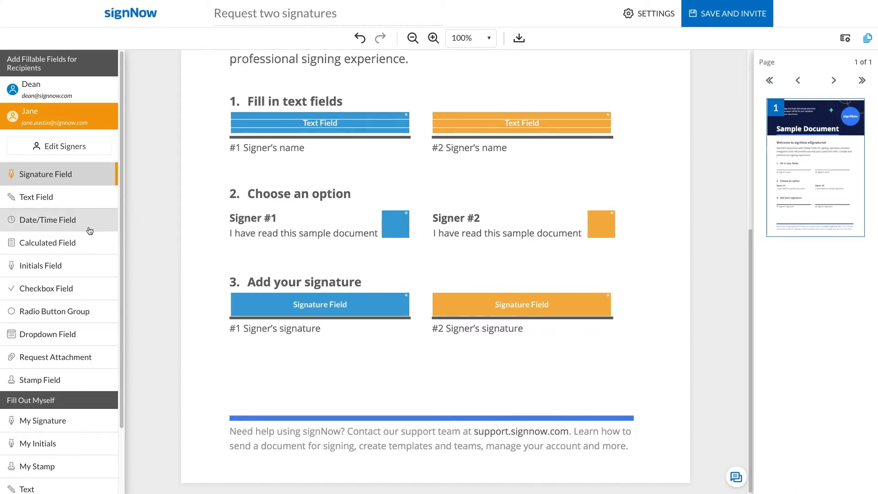
{"action": "scroll", "coordinate": [84, 229], "scroll_direction": "down", "scroll_amount": 3}
- Draw a new sender signature below the signer fields, enlarge it, then Save and Invite
{"action": "left_click", "coordinate": [79, 351]}
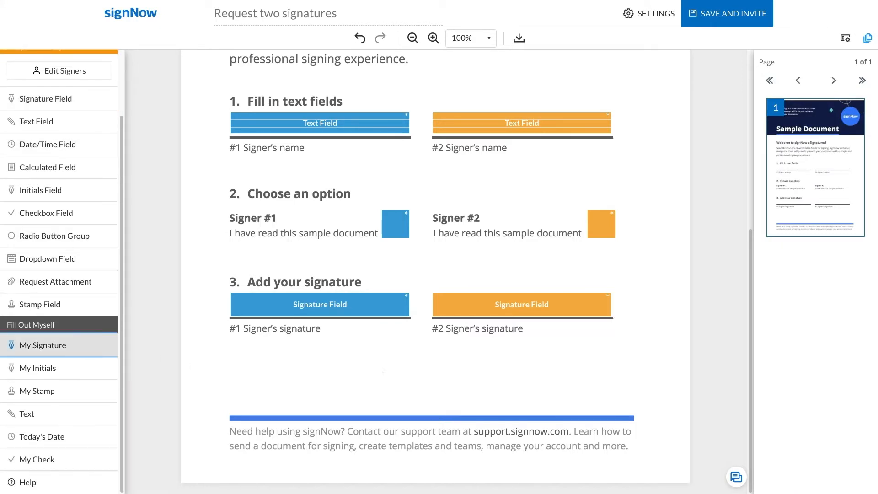
{"action": "left_click", "coordinate": [512, 359]}
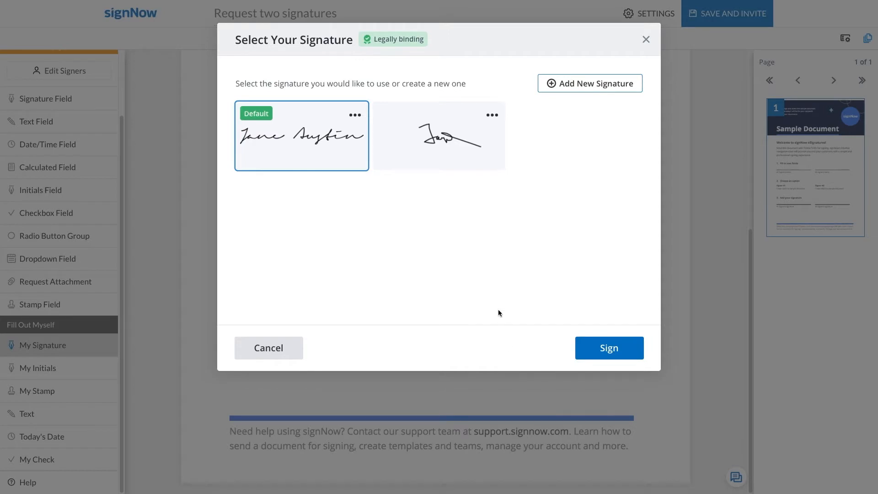
{"action": "left_click", "coordinate": [566, 85]}
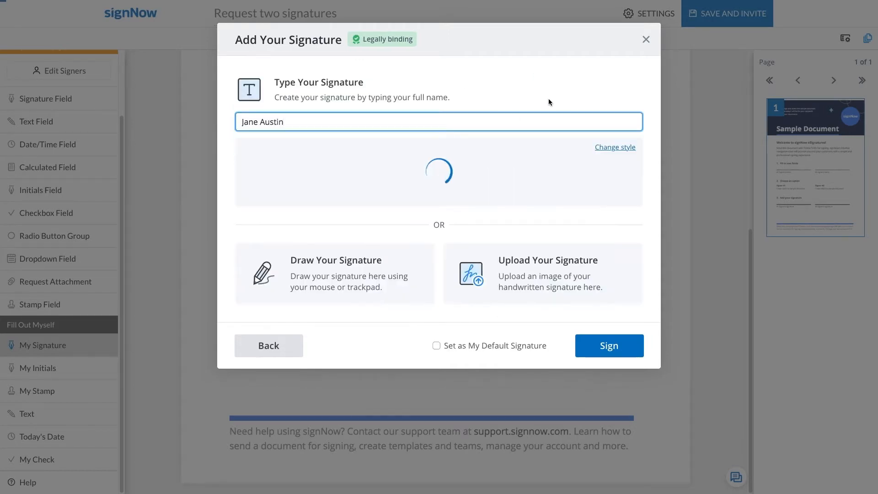
{"action": "left_click", "coordinate": [419, 273]}
{"action": "mouse_move", "coordinate": [318, 155]}
{"action": "left_mouse_down"}
{"action": "mouse_move", "coordinate": [389, 134]}
{"action": "mouse_move", "coordinate": [421, 171]}
{"action": "mouse_move", "coordinate": [565, 153]}
{"action": "left_mouse_up"}
{"action": "left_click", "coordinate": [594, 347]}
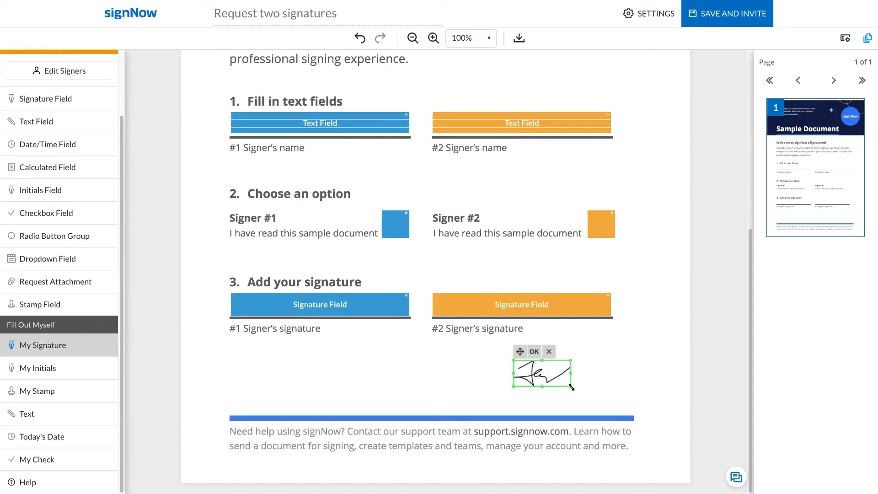
{"action": "mouse_move", "coordinate": [571, 386]}
{"action": "left_mouse_down"}
{"action": "mouse_move", "coordinate": [619, 411]}
{"action": "mouse_move", "coordinate": [612, 405]}
{"action": "left_mouse_up"}
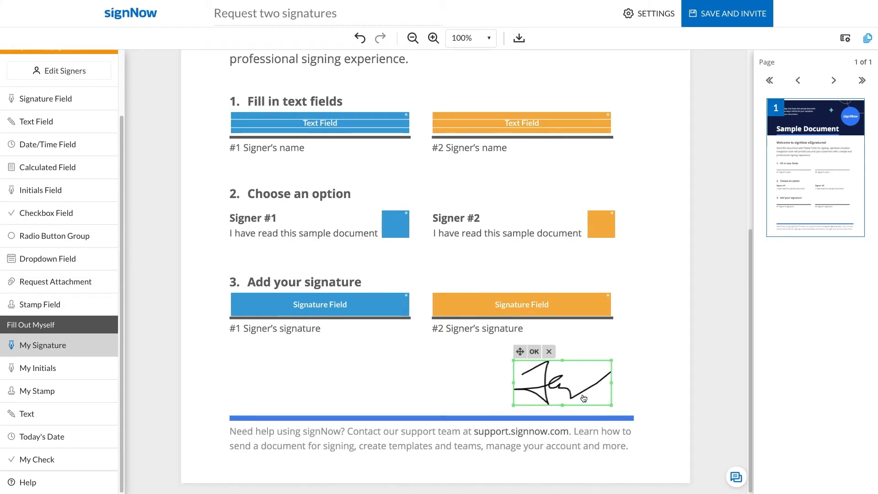
{"action": "left_click", "coordinate": [536, 351]}
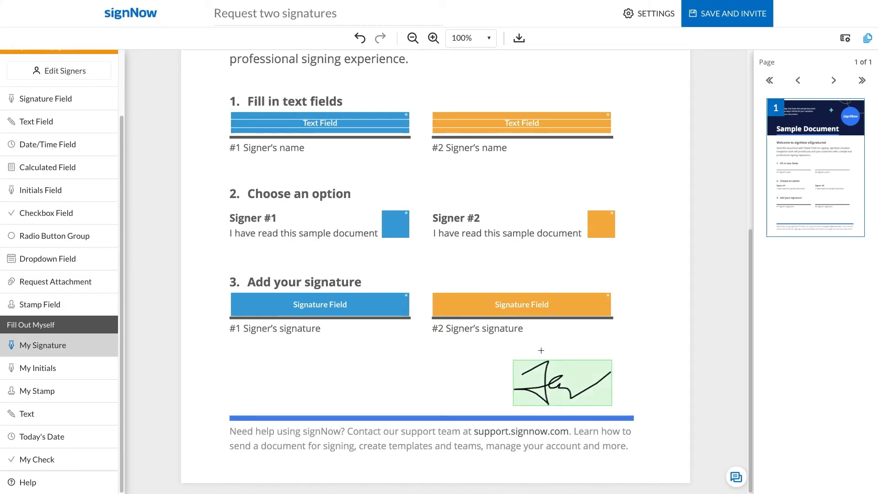
{"action": "left_click", "coordinate": [726, 14]}
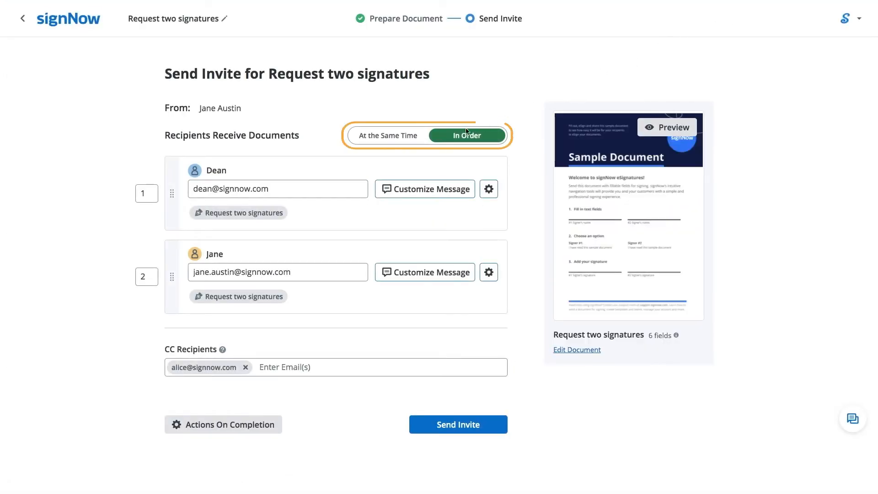
- Keep signing In Order after trying At the Same Time, preview the message, open first signer's settings
{"action": "left_click", "coordinate": [401, 136]}
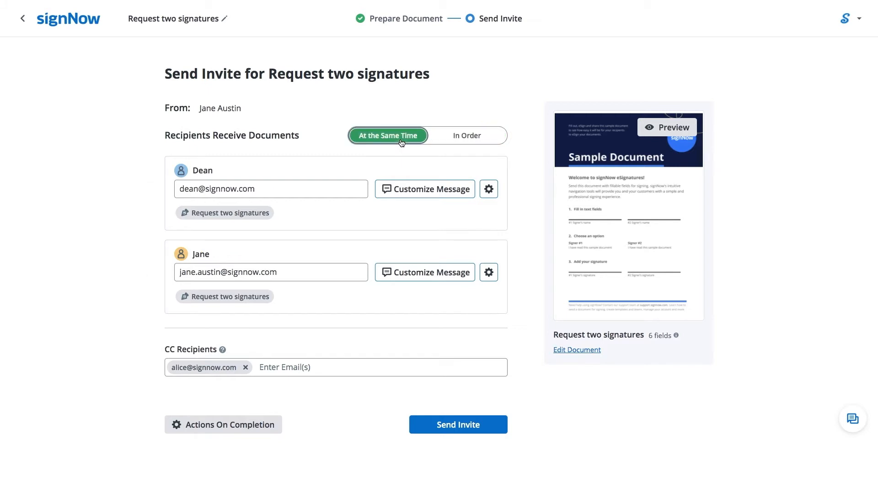
{"action": "left_click", "coordinate": [448, 136]}
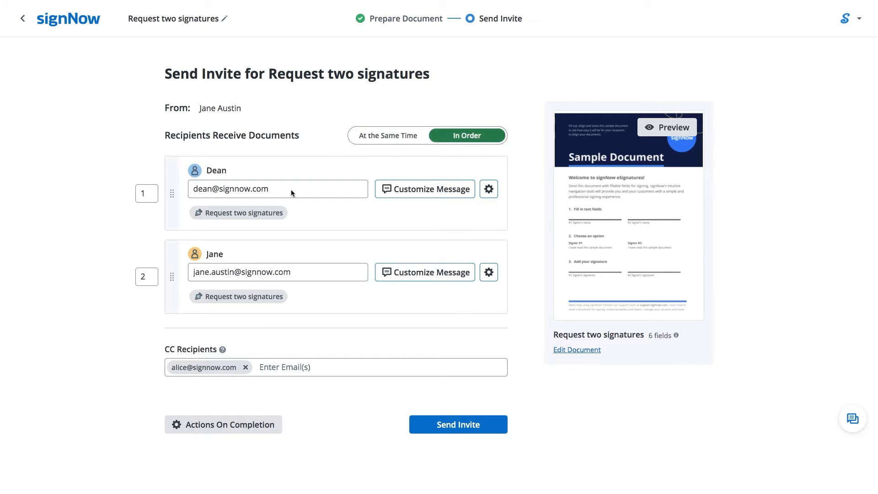
{"action": "left_click", "coordinate": [421, 190]}
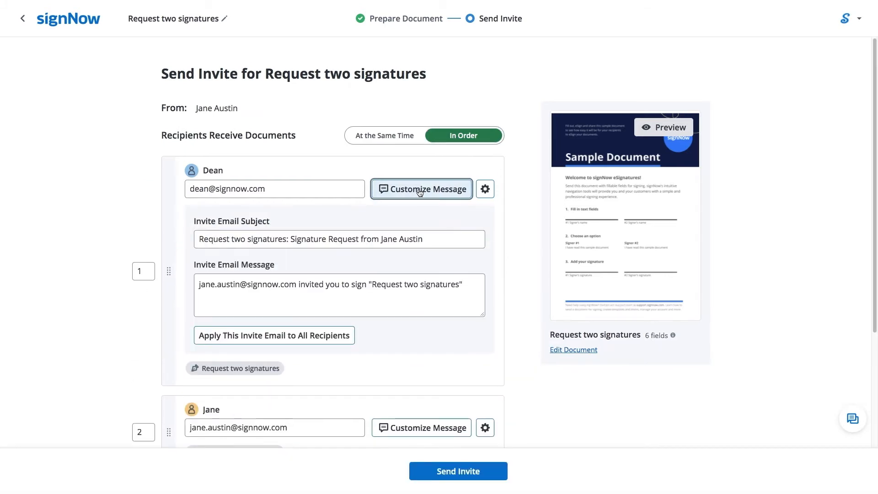
{"action": "left_click", "coordinate": [419, 192]}
{"action": "left_click", "coordinate": [486, 189]}
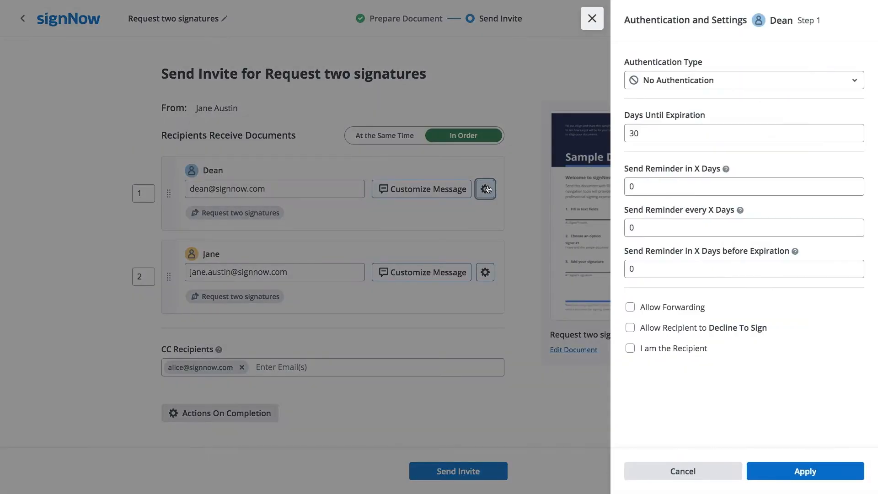
- Give the first signer no authentication, reminders after 7 then every 2 days, forwarding and declining allowed
{"action": "left_click", "coordinate": [718, 86]}
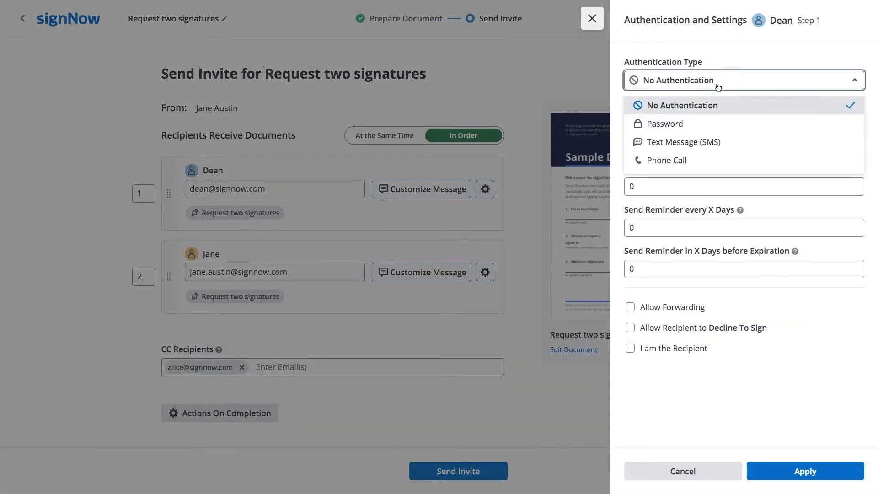
{"action": "left_click", "coordinate": [717, 129]}
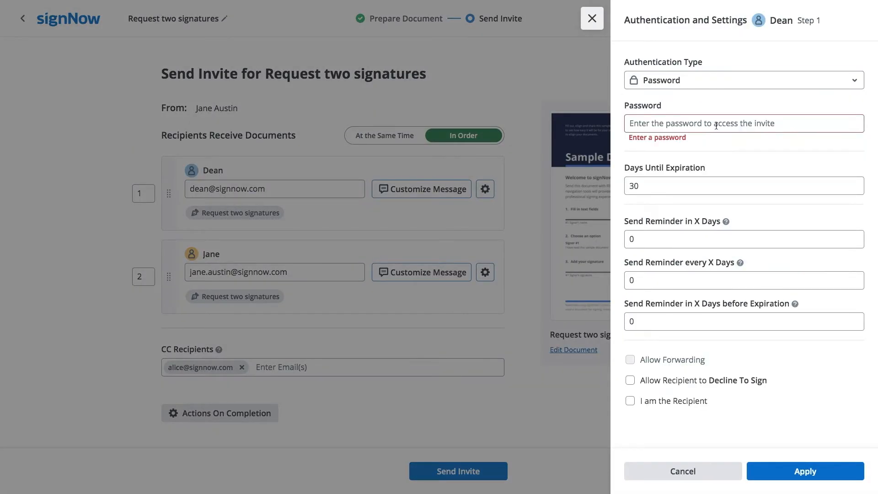
{"action": "left_click", "coordinate": [708, 87]}
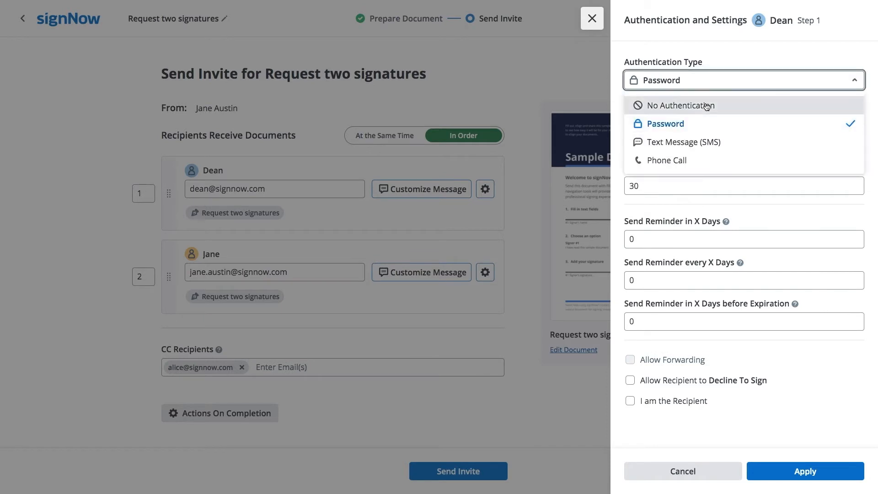
{"action": "left_click", "coordinate": [705, 102]}
{"action": "left_click", "coordinate": [690, 187]}
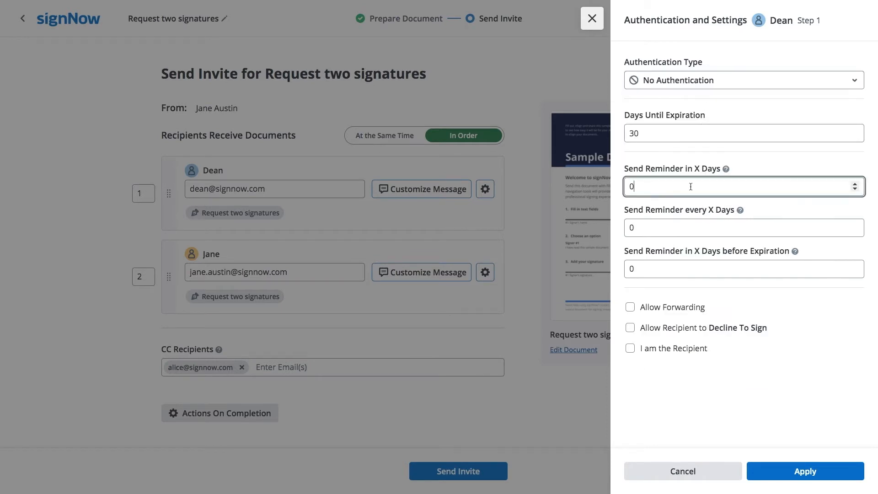
{"action": "double_click", "coordinate": [631, 187]}
{"action": "double_click", "coordinate": [631, 228]}
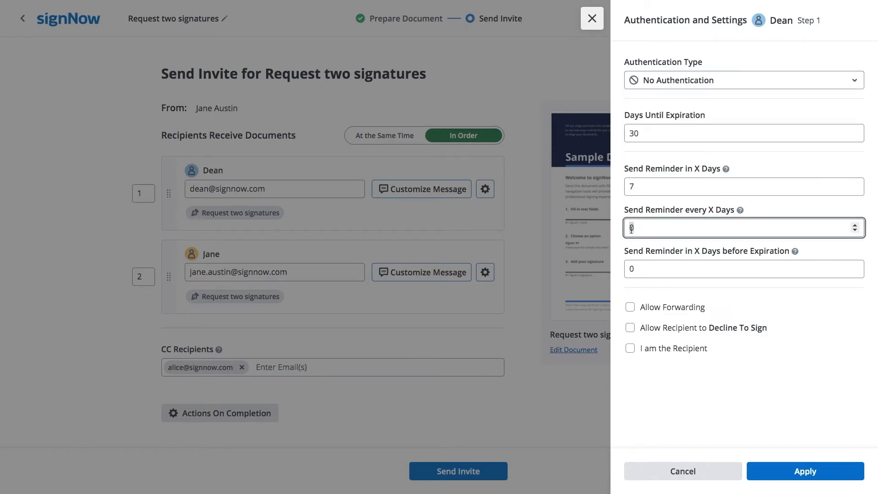
{"action": "type", "text": "2"}
{"action": "left_click", "coordinate": [629, 307]}
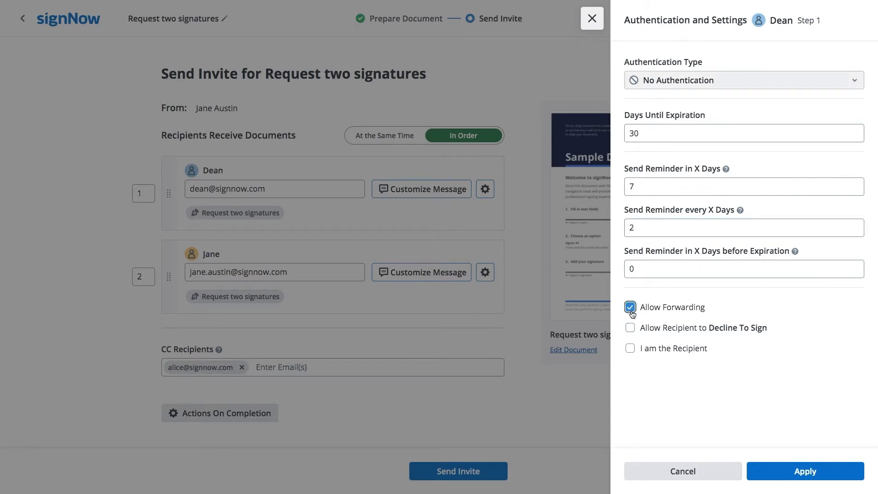
{"action": "left_click", "coordinate": [630, 328]}
{"action": "left_click", "coordinate": [792, 471]}
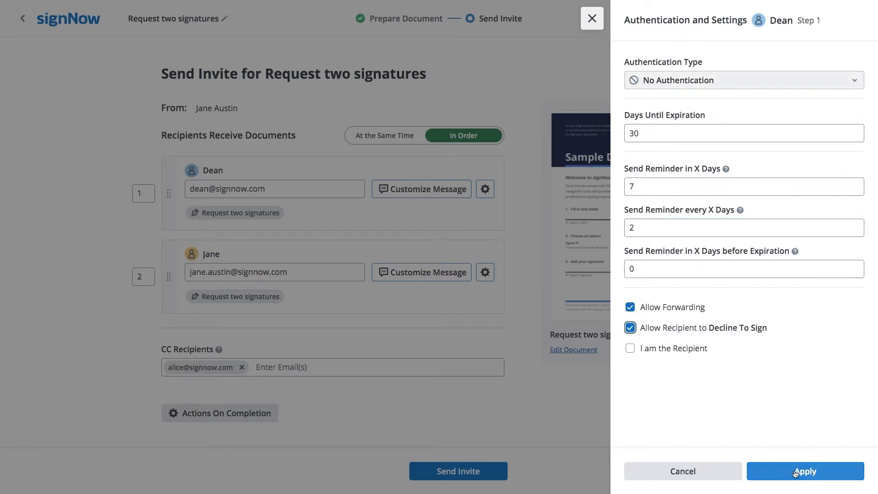
{"action": "left_click", "coordinate": [489, 273]}
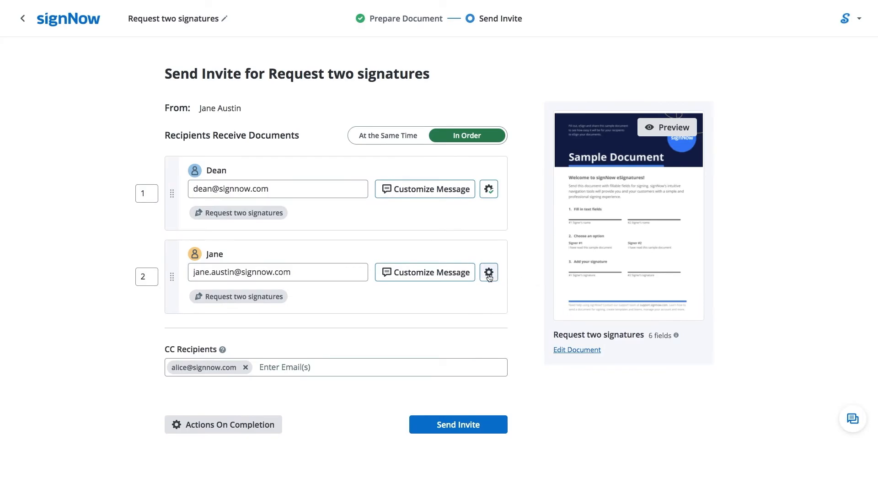
- Tick I am the Recipient for the second signer and add another CC recipient's e-mail
{"action": "left_click", "coordinate": [630, 348]}
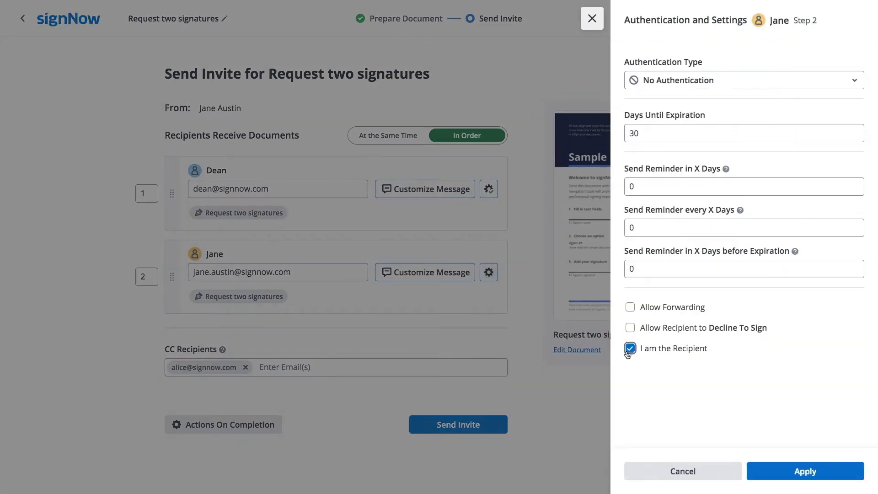
{"action": "left_click", "coordinate": [770, 471]}
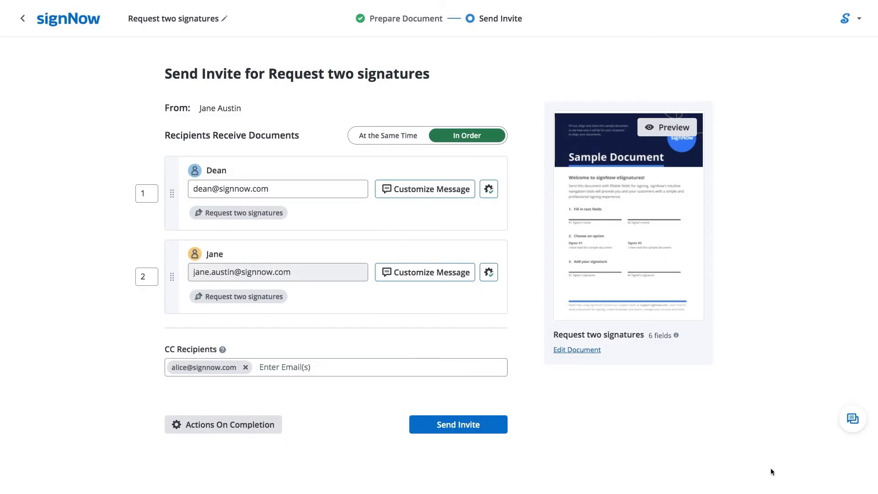
{"action": "left_click", "coordinate": [401, 367]}
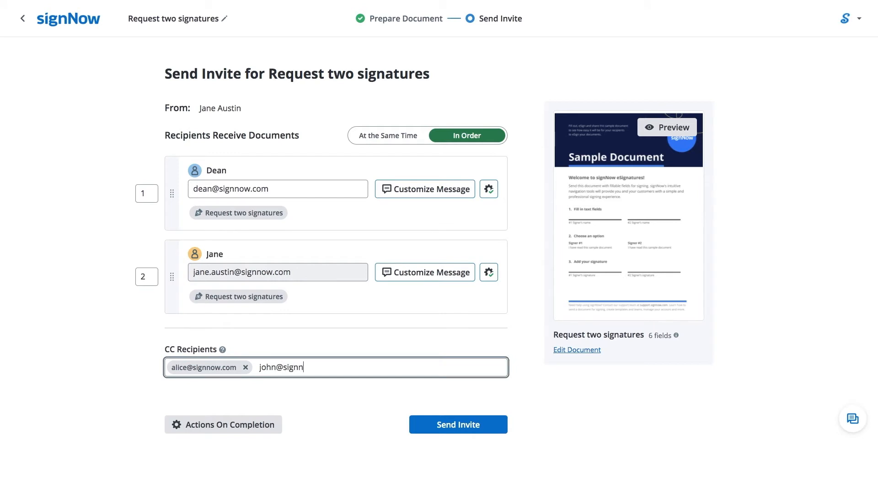
{"action": "left_click", "coordinate": [412, 399]}
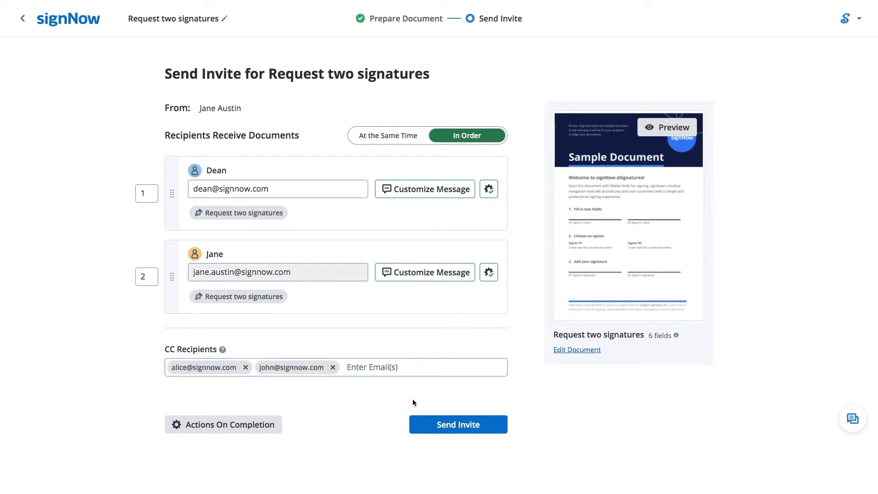
{"action": "left_click", "coordinate": [251, 428]}
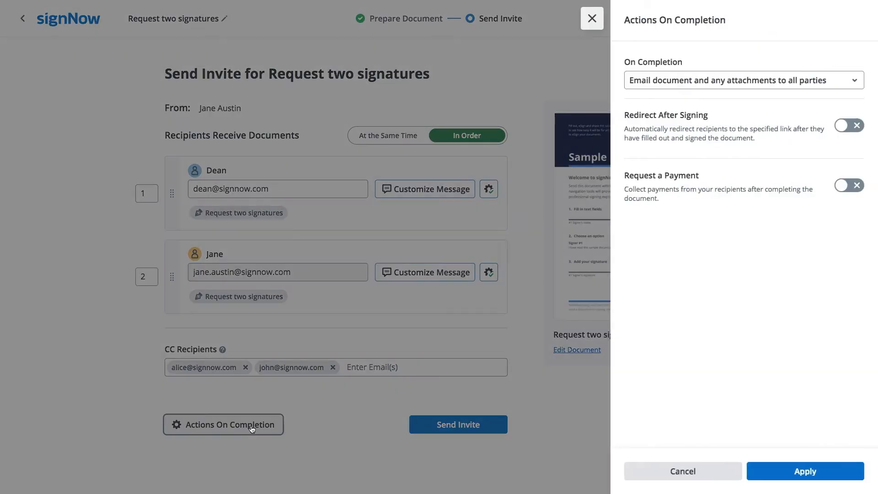
- Turn off emailing the document on completion and send the invite to both signers
{"action": "left_click", "coordinate": [790, 87]}
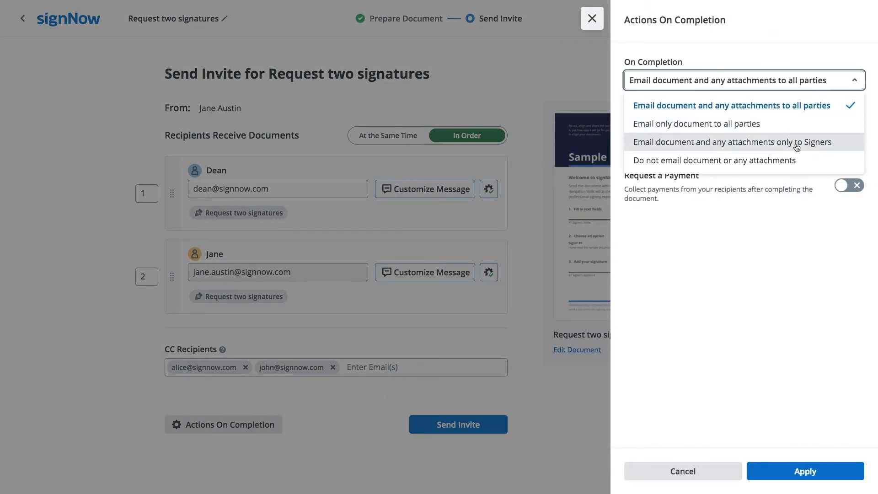
{"action": "left_click", "coordinate": [813, 164]}
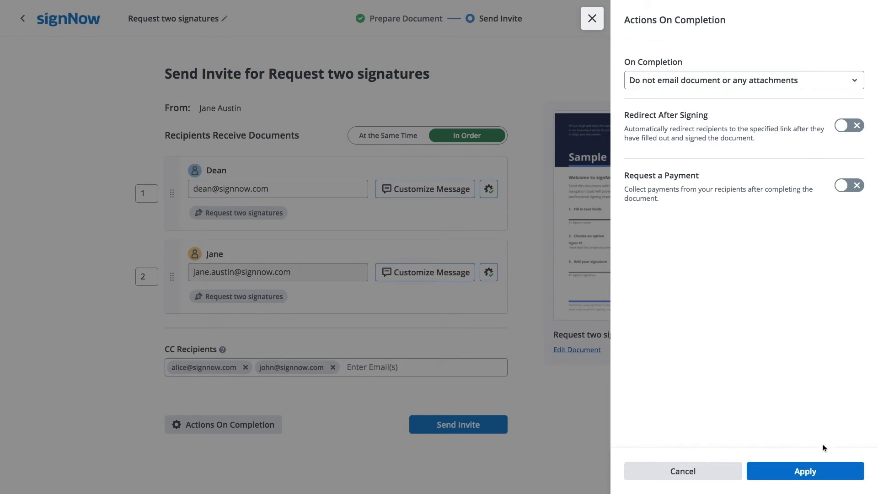
{"action": "left_click", "coordinate": [831, 471]}
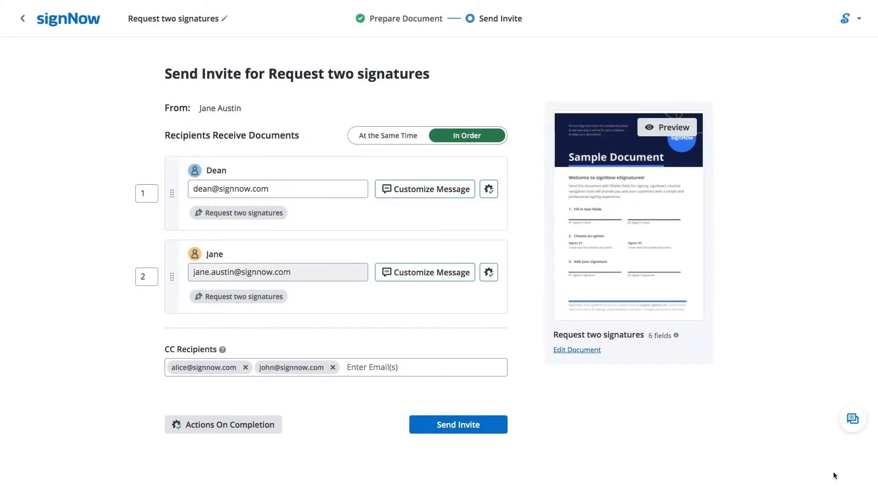
{"action": "left_click", "coordinate": [503, 425]}
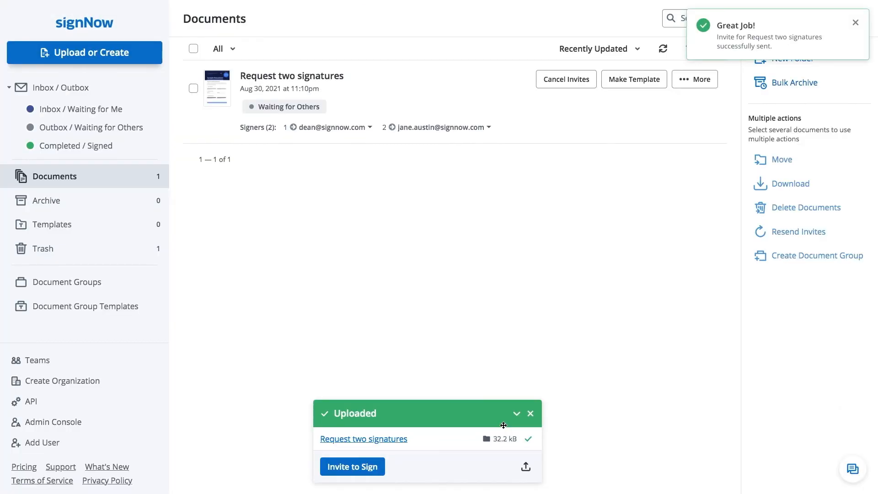
- Upload Request one signature.pdf from the computer
{"action": "left_click", "coordinate": [142, 61]}
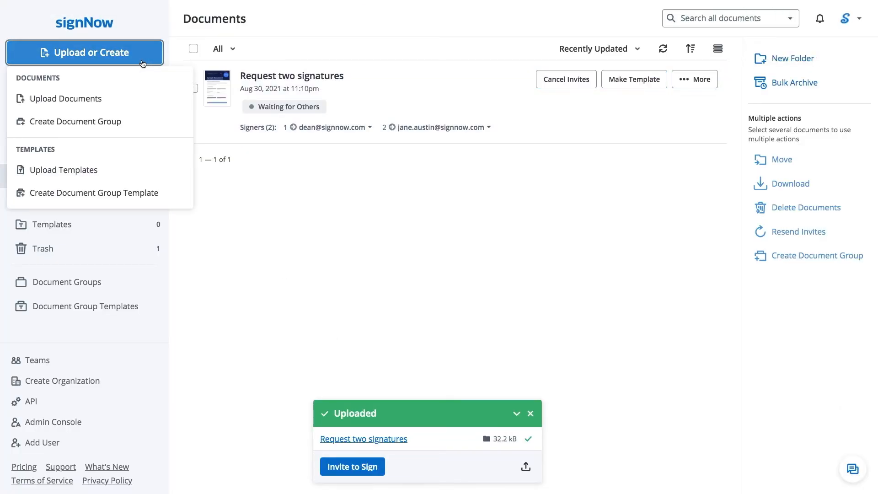
{"action": "left_click", "coordinate": [136, 101]}
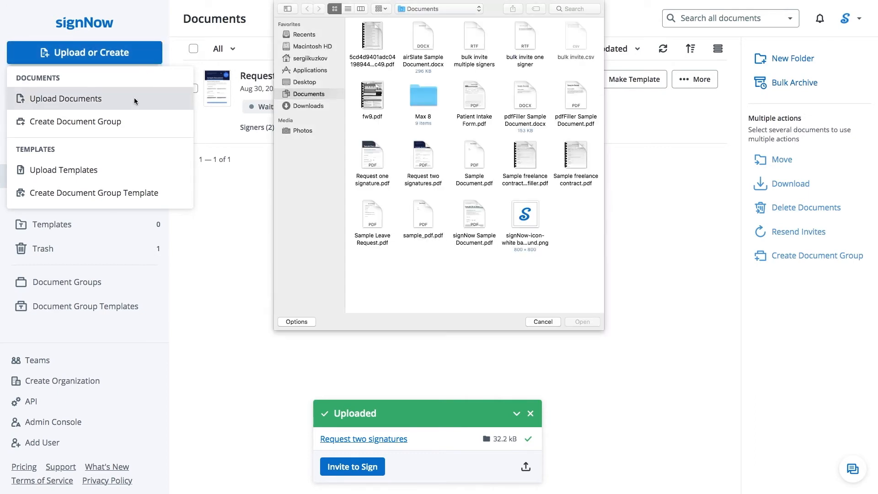
{"action": "double_click", "coordinate": [371, 182]}
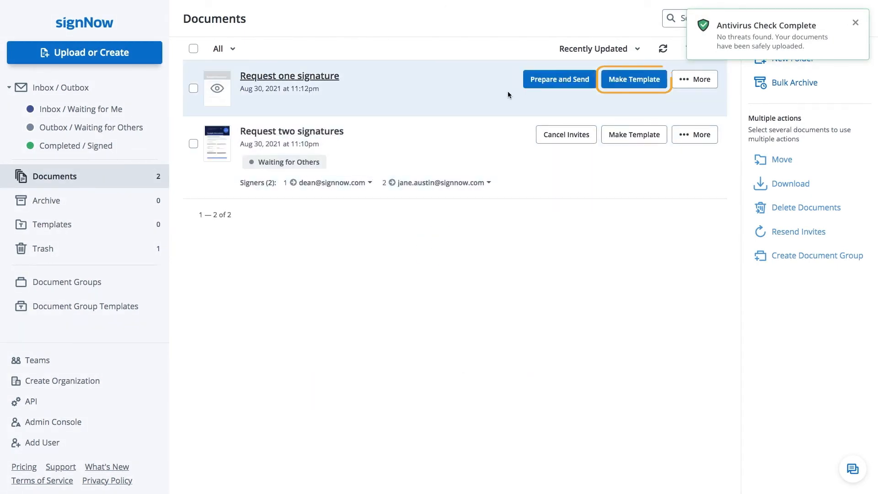
- Make it a template named 'Request one signature (template)'
{"action": "left_click", "coordinate": [624, 81]}
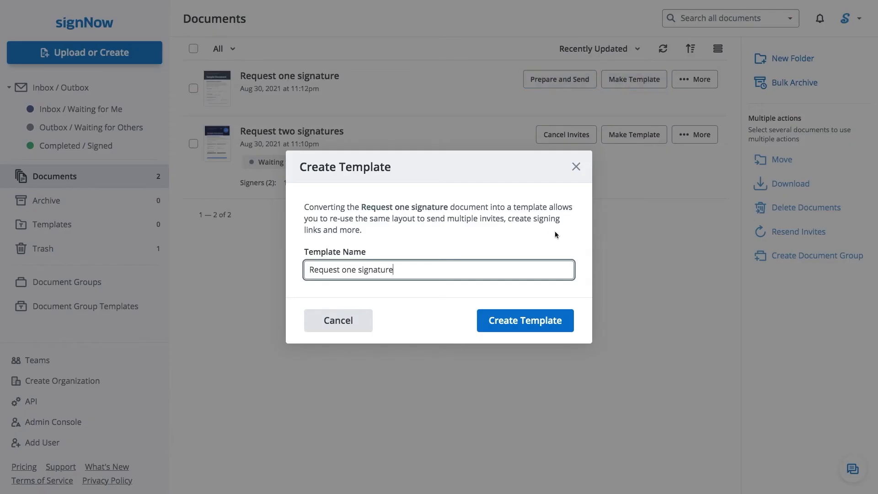
{"action": "type", "text": "(template)"}
{"action": "left_click", "coordinate": [570, 321]}
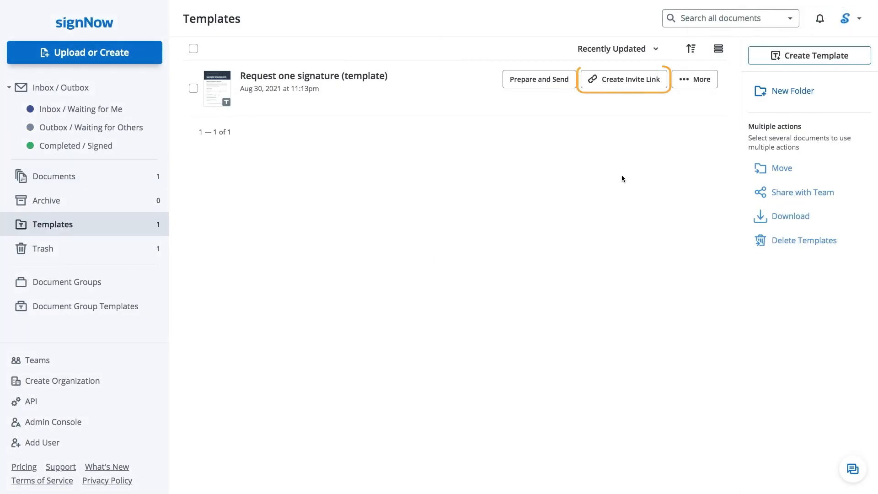
- Create and copy the Request one signature template's invite link, then go to Document Groups
{"action": "left_click", "coordinate": [645, 81]}
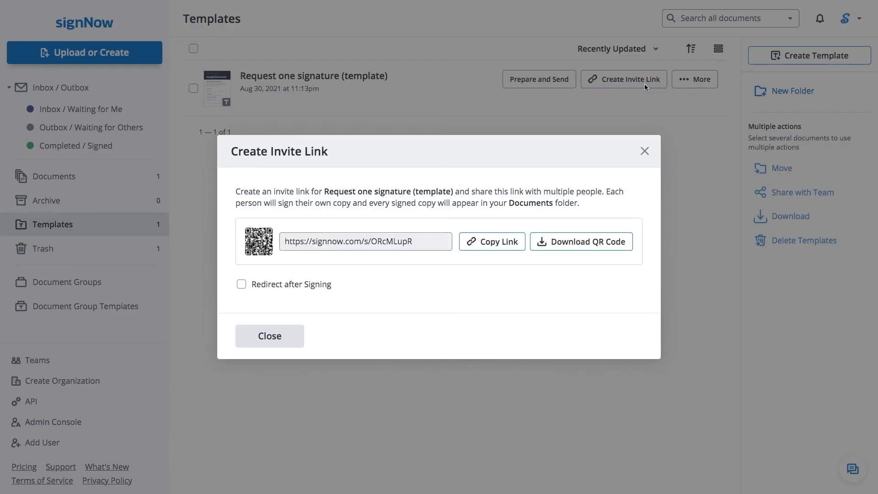
{"action": "left_click", "coordinate": [511, 244]}
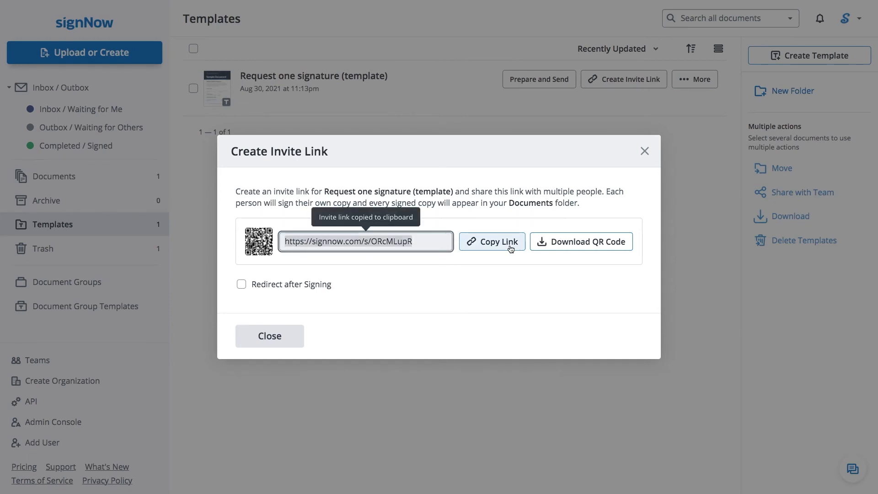
{"action": "left_click", "coordinate": [297, 342]}
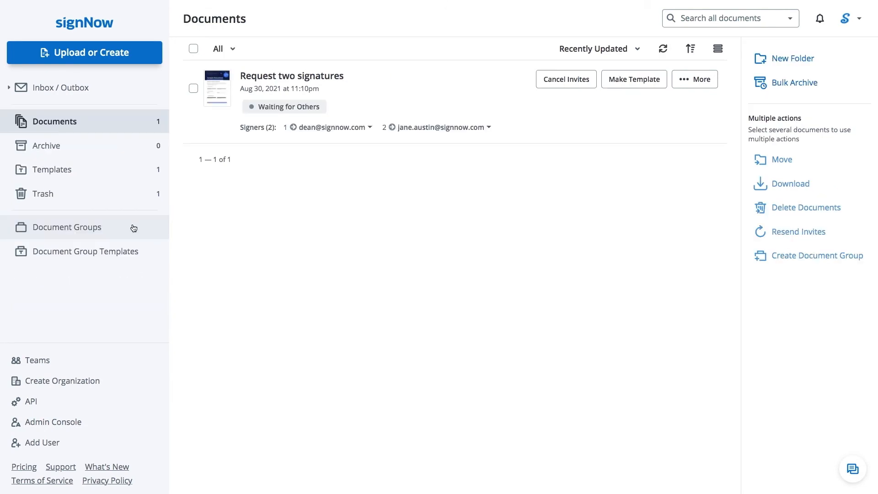
{"action": "left_click", "coordinate": [132, 228]}
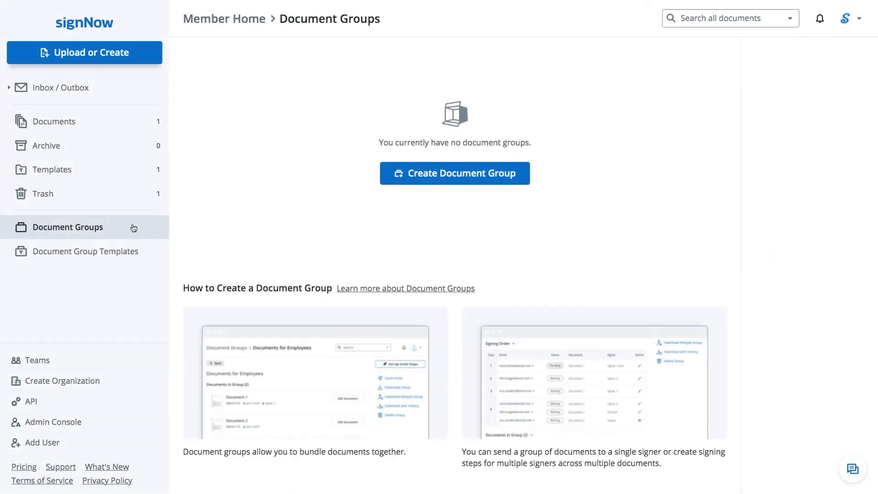
- Create document group 30-8-2021 from Request one signature, Request two signatures, Sample Leave Request and signNow Sample Document
{"action": "left_click", "coordinate": [396, 178]}
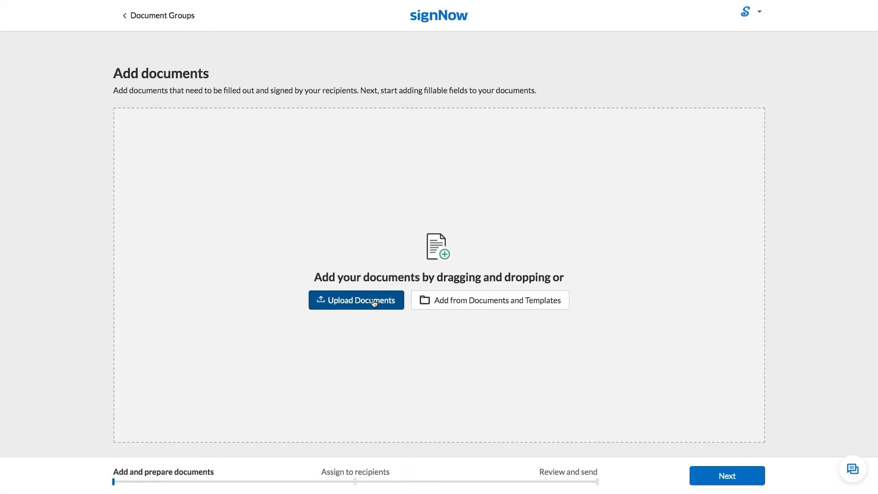
{"action": "left_click", "coordinate": [374, 301]}
{"action": "left_click", "coordinate": [383, 179]}
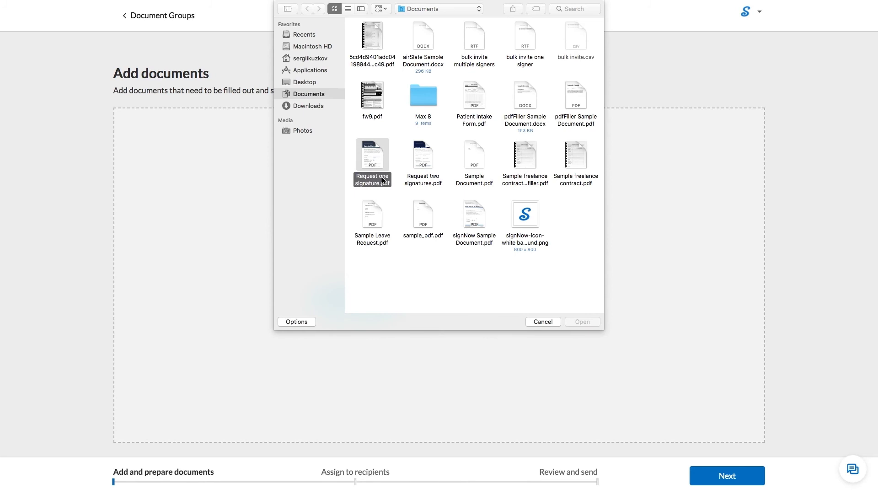
{"action": "left_click", "coordinate": [429, 182], "text": "super"}
{"action": "left_click", "coordinate": [379, 241], "text": "super"}
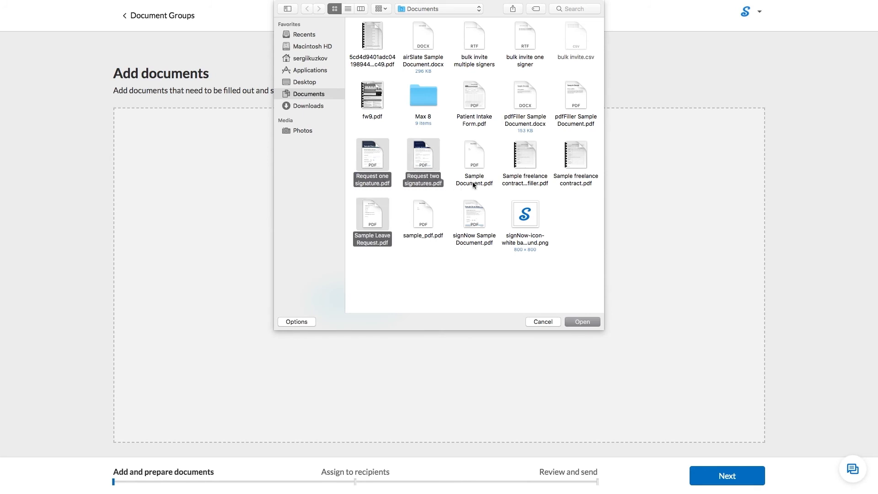
{"action": "left_click", "coordinate": [473, 243], "text": "super"}
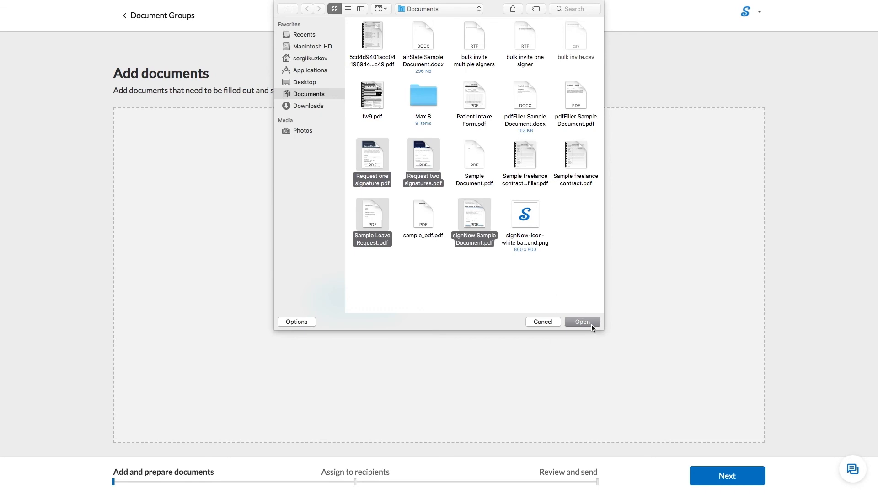
{"action": "left_click", "coordinate": [591, 324]}
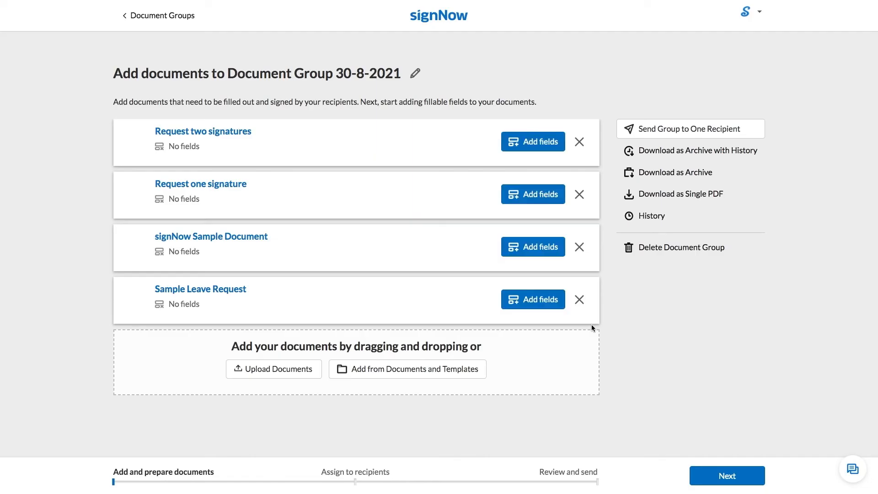
{"action": "left_click", "coordinate": [180, 18]}
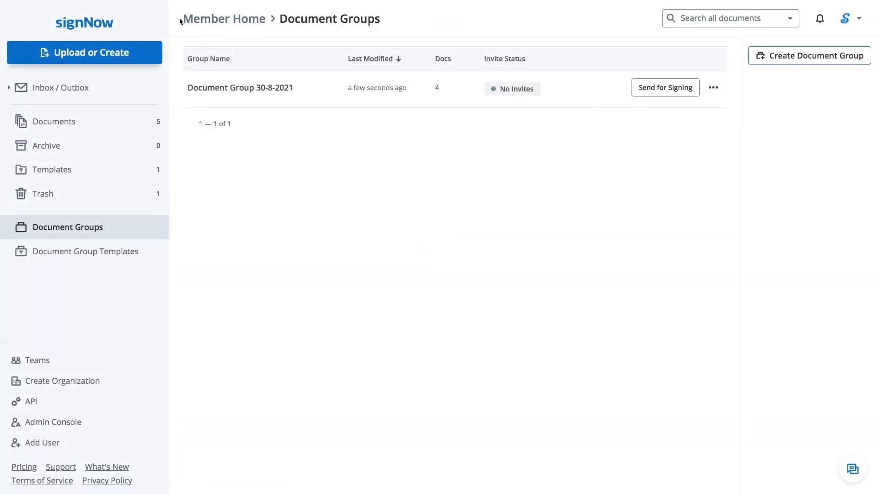
- Start a new team named My New Team on the Teams page
{"action": "left_click", "coordinate": [87, 361]}
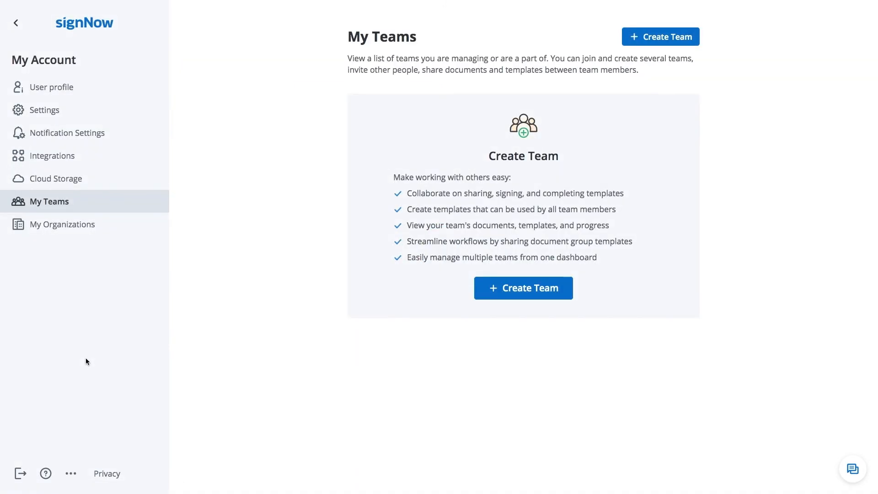
{"action": "left_click", "coordinate": [483, 297]}
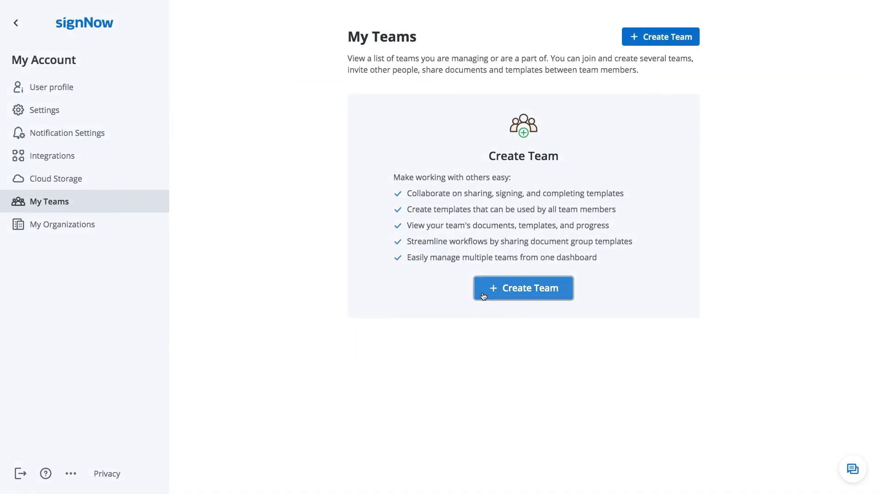
{"action": "type", "text": "My New Team"}
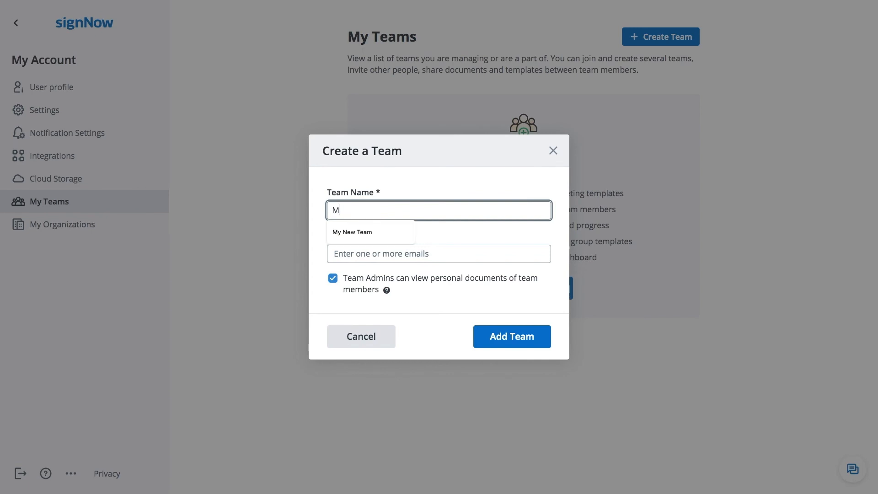
{"action": "left_click", "coordinate": [461, 254]}
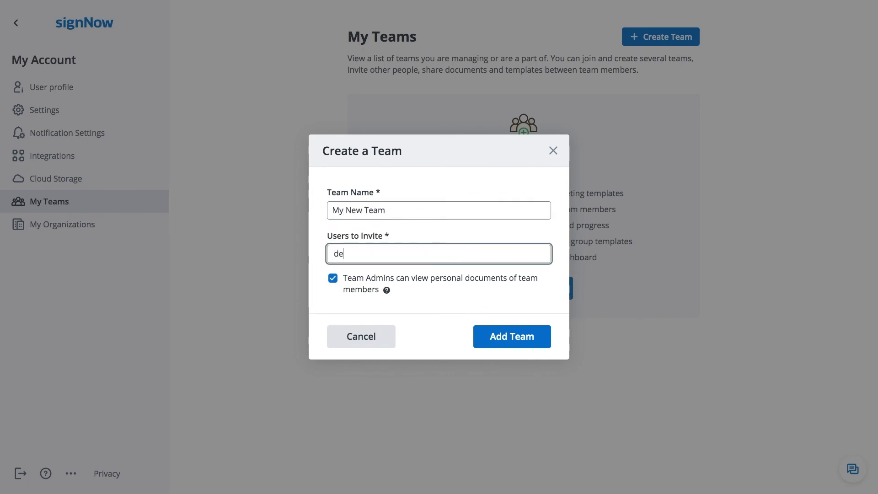
- Invite three members by e-mail, create the team, then open the support live chat
{"action": "key", "text": "Return"}
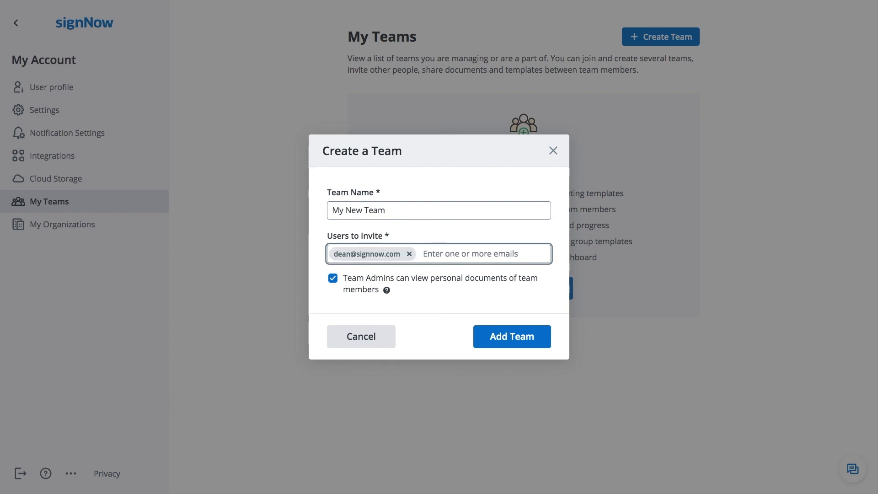
{"action": "type", "text": "alice"}
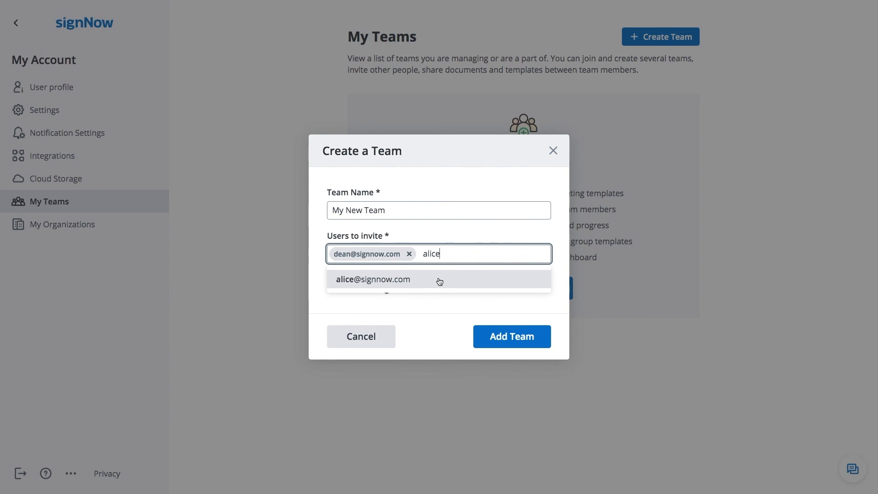
{"action": "left_click", "coordinate": [438, 279]}
{"action": "type", "text": "jo"}
{"action": "left_click", "coordinate": [418, 287]}
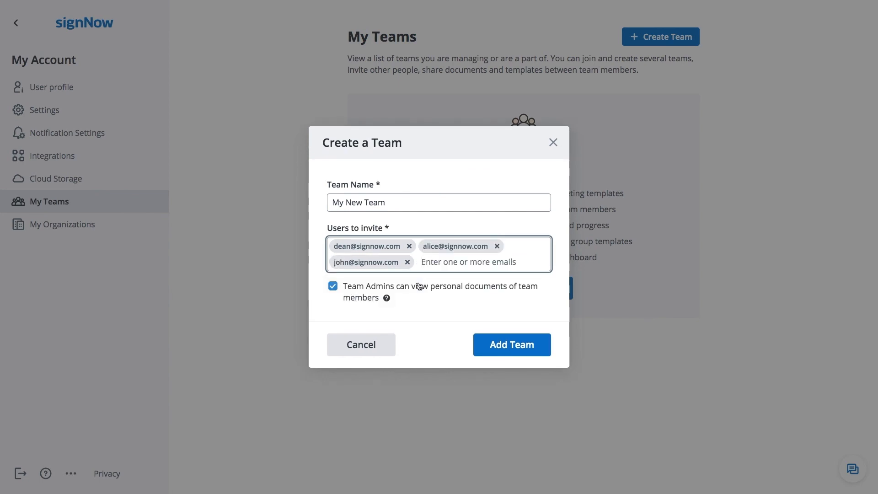
{"action": "left_click", "coordinate": [496, 346]}
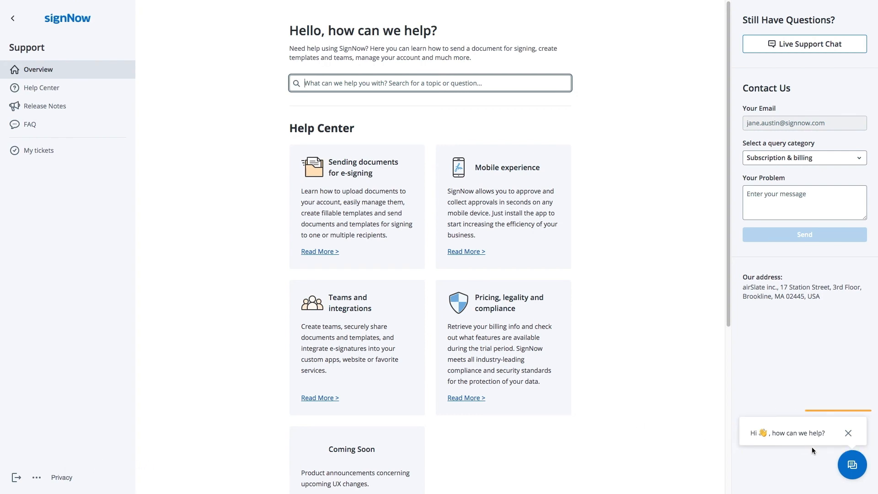
{"action": "left_click", "coordinate": [851, 472]}
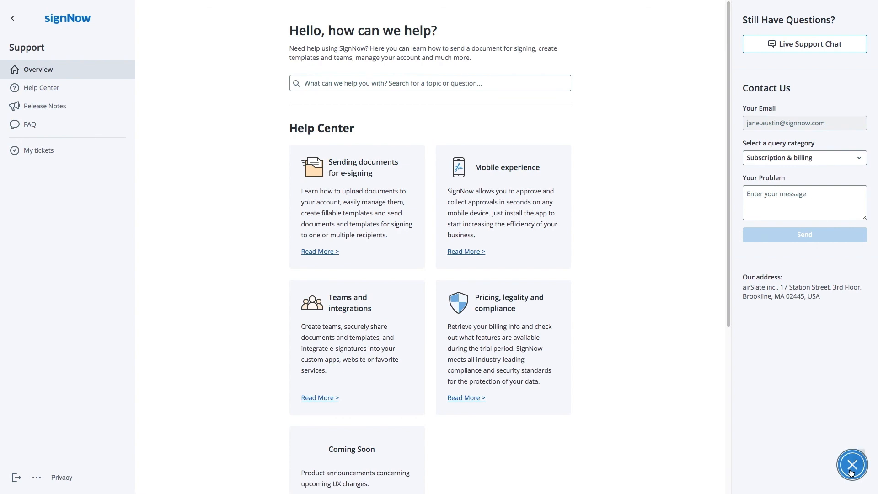